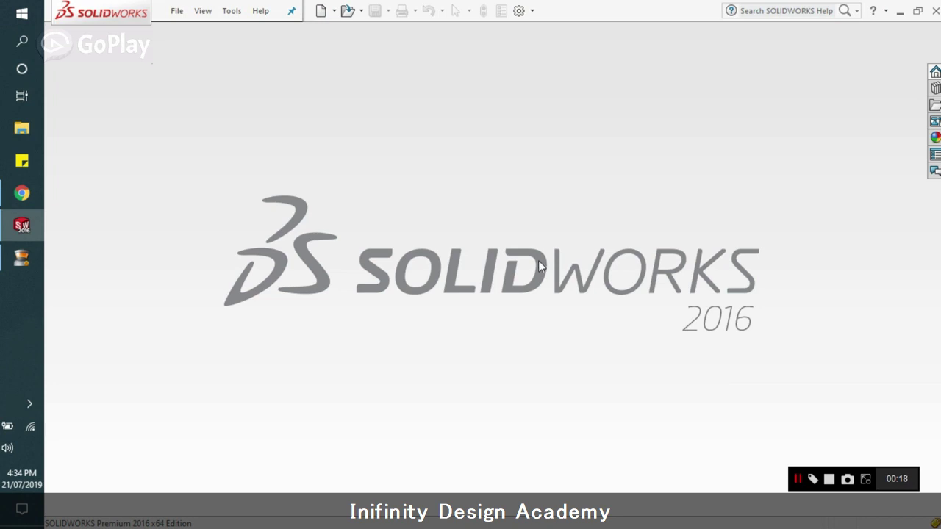
# Step: Open the recently used ground part and orbit the plate to a nearly horizontal 3D view
pyautogui.click(176, 11)
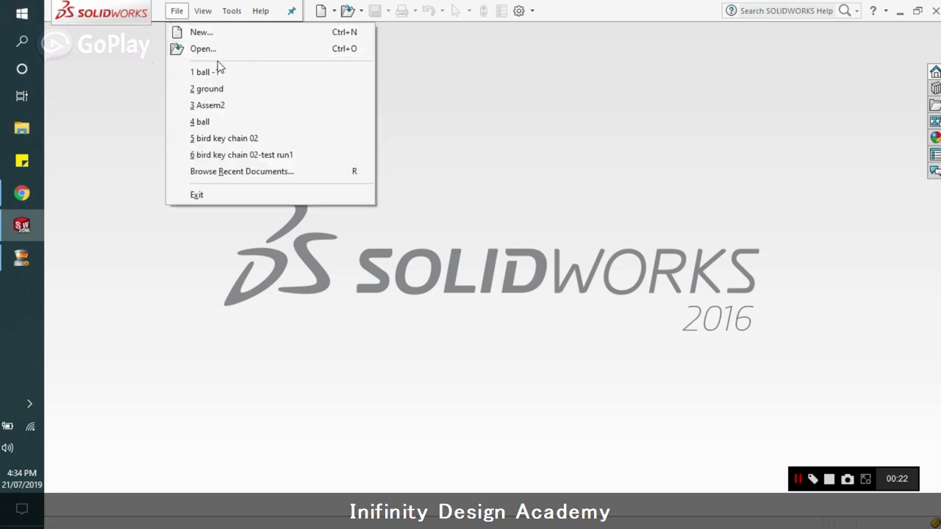
pyautogui.click(220, 89)
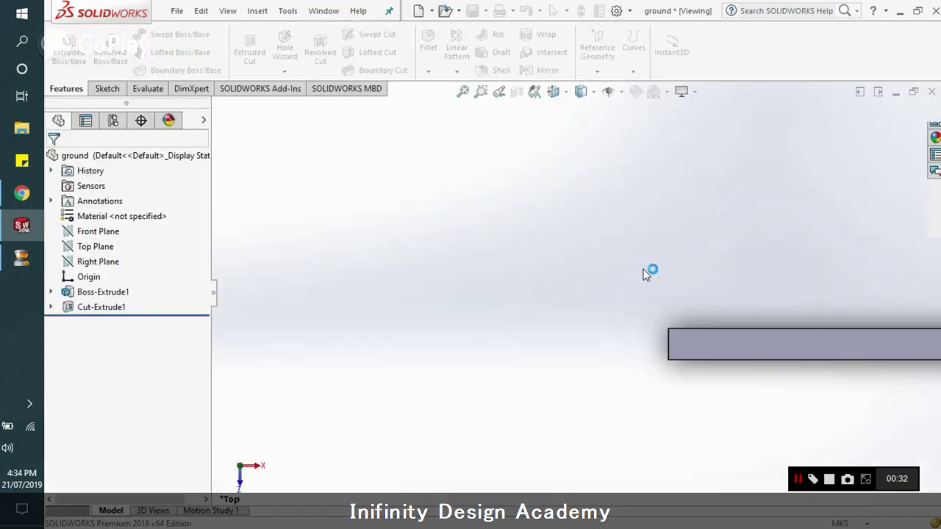
pyautogui.scroll(5, 596, 374)
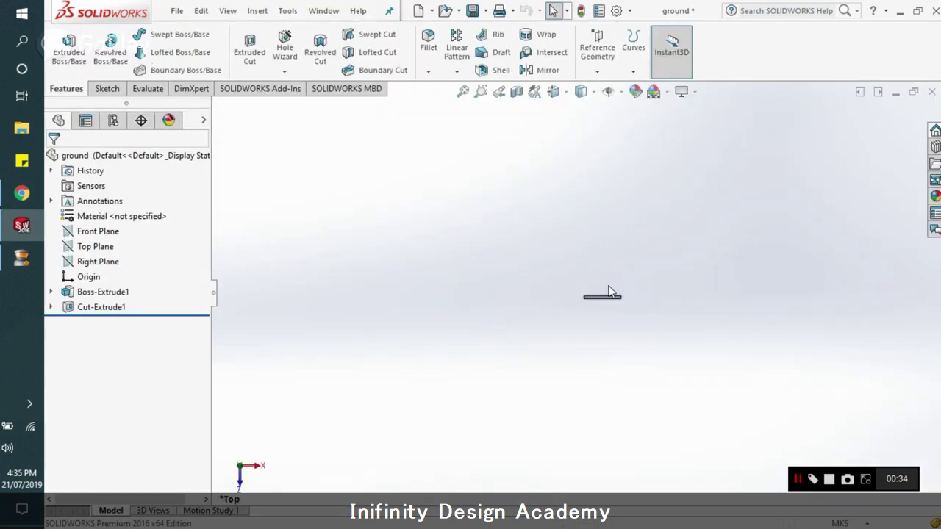
pyautogui.moveTo(609, 291); pyautogui.dragTo(524, 262, button='middle')
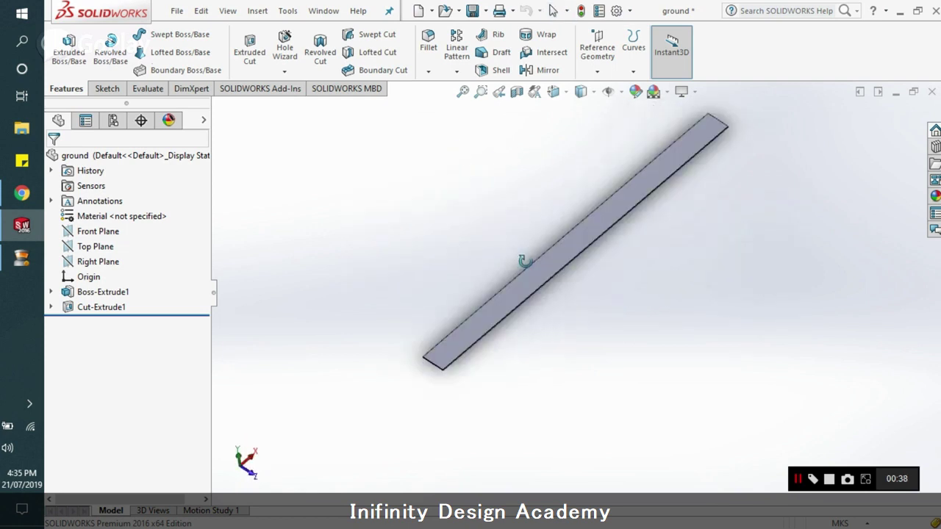
pyautogui.moveTo(495, 186); pyautogui.dragTo(517, 224, button='middle')
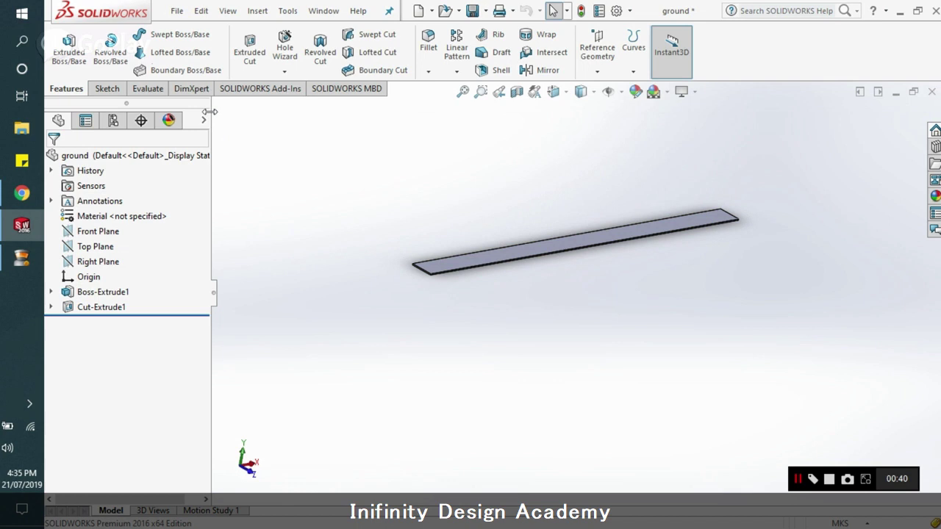
pyautogui.click(177, 11)
pyautogui.click(176, 11)
pyautogui.click(200, 11)
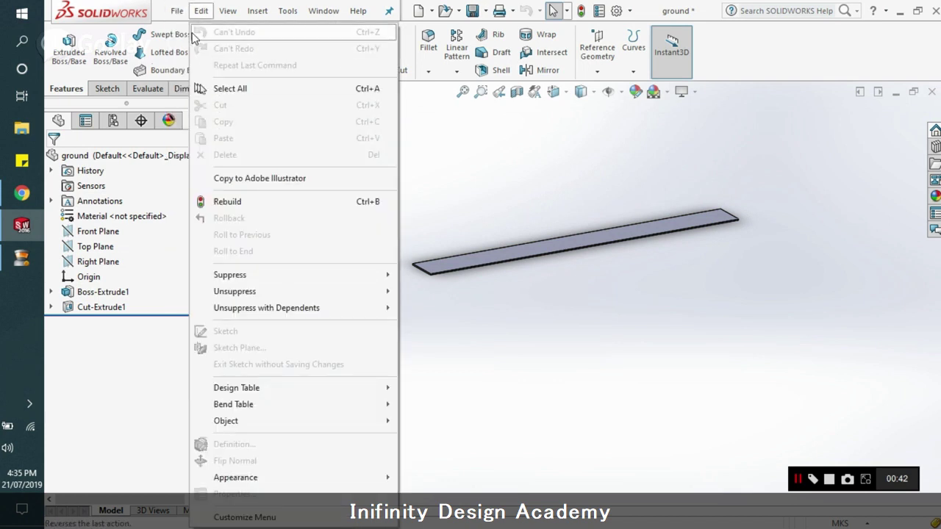
# Step: Make a new assembly from the ground part and place the plate in it
pyautogui.moveTo(178, 11)
pyautogui.click(236, 121)
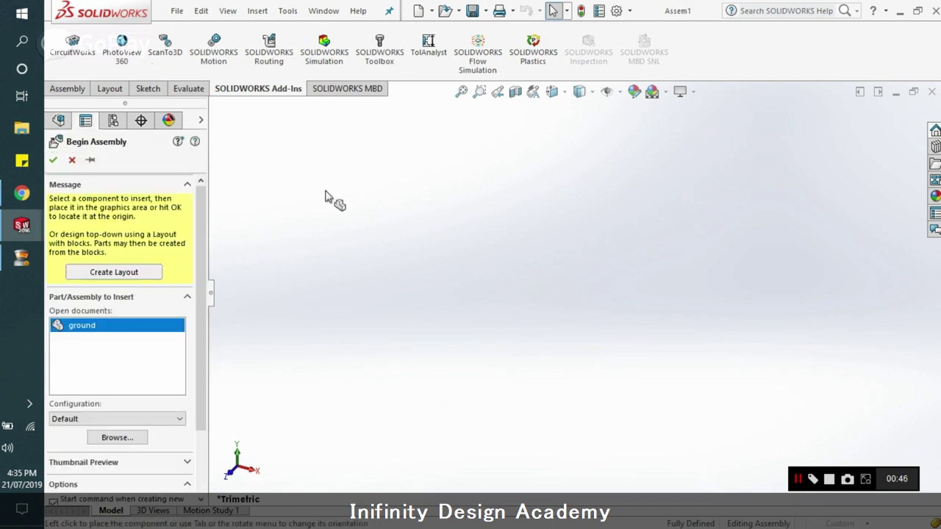
pyautogui.click(463, 325)
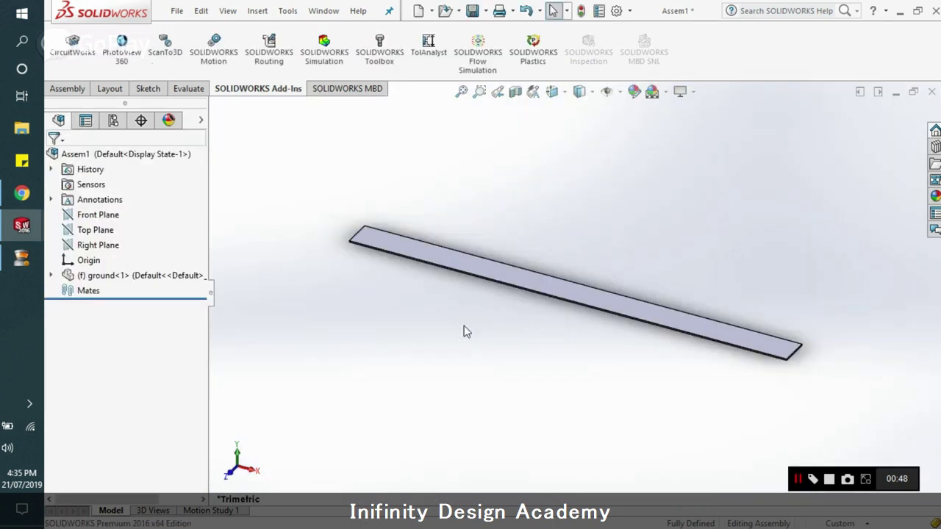
pyautogui.moveTo(464, 325); pyautogui.dragTo(586, 170, button='middle')
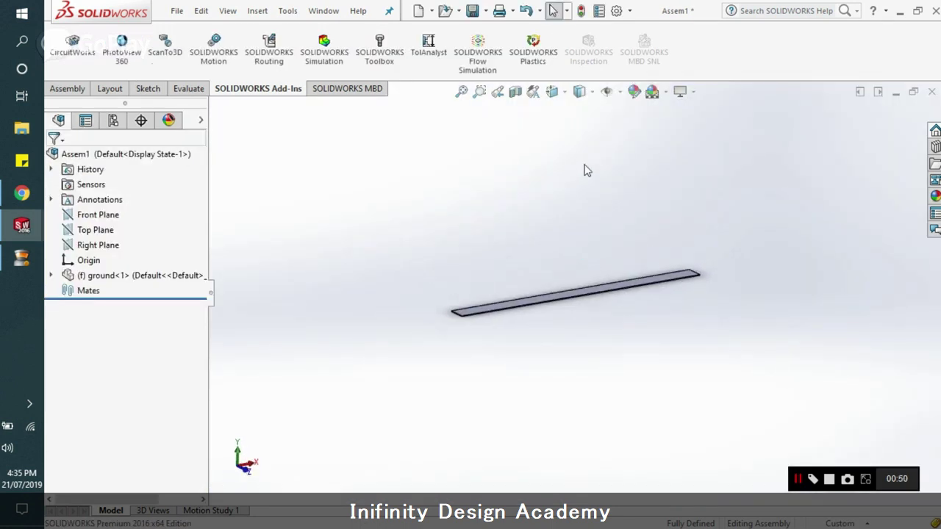
# Step: Show the origins and coordinate systems on the plate
pyautogui.click(619, 91)
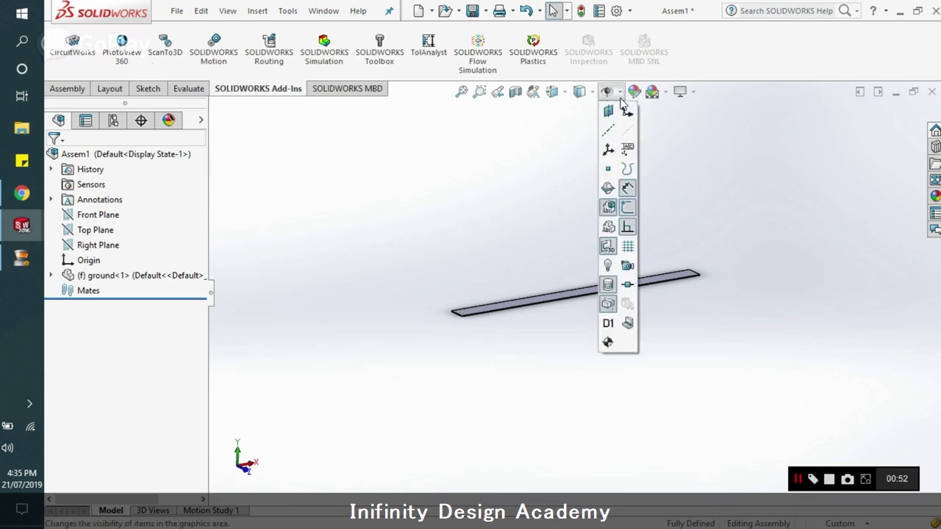
pyautogui.click(626, 112)
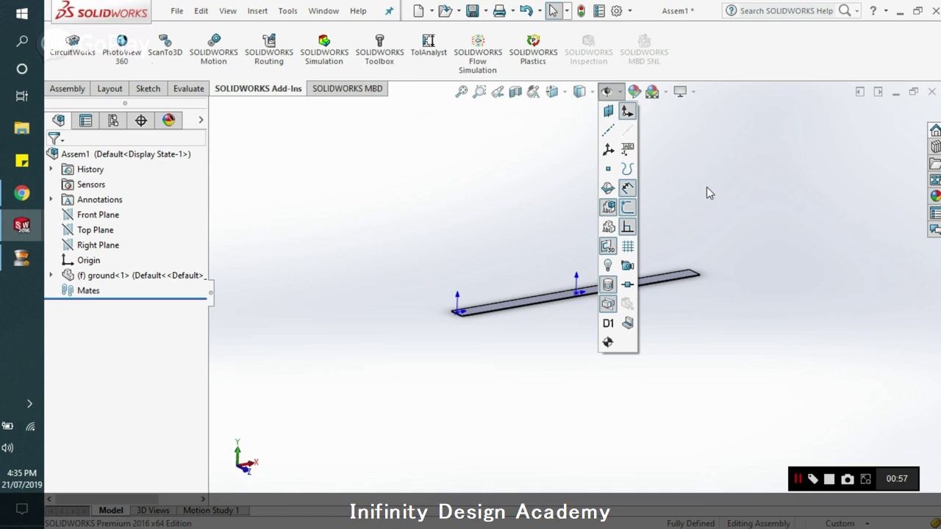
pyautogui.click(608, 150)
pyautogui.click(531, 169)
pyautogui.scroll(-3, 610, 382)
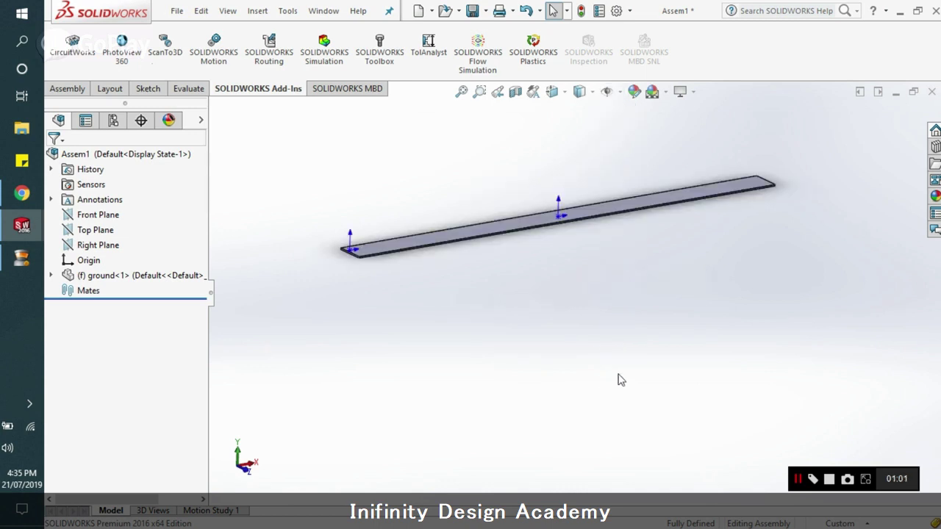
pyautogui.scroll(-3, 463, 248)
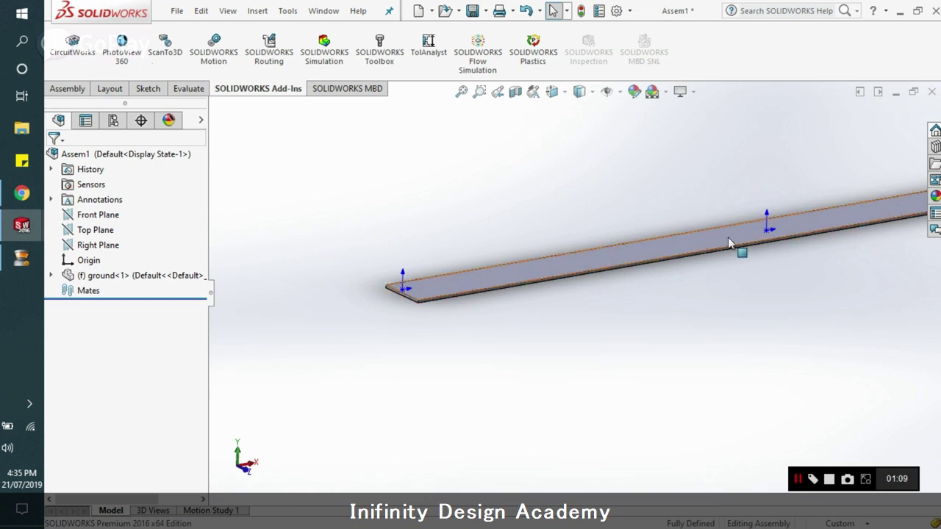
pyautogui.scroll(-5, 830, 272)
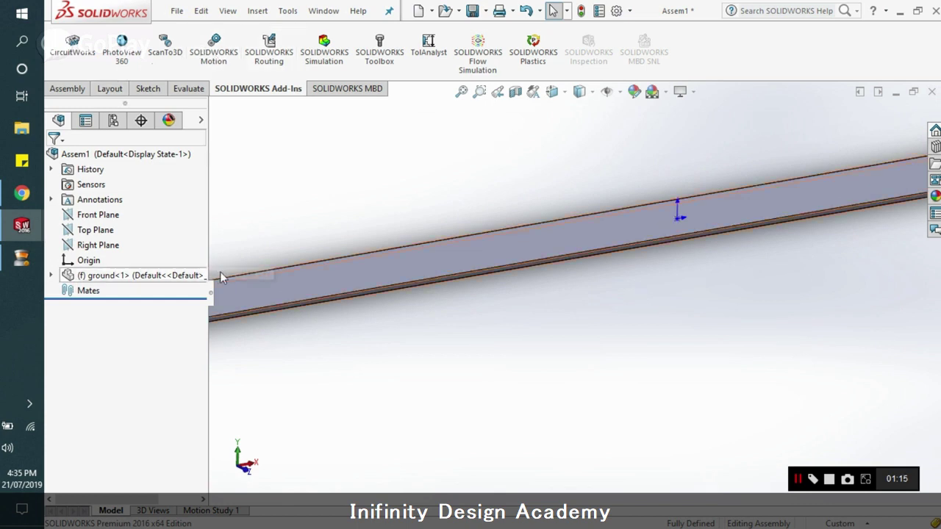
# Step: Change the ground<1> component from fixed to floating
pyautogui.click(361, 279)
pyautogui.rightClick(361, 279)
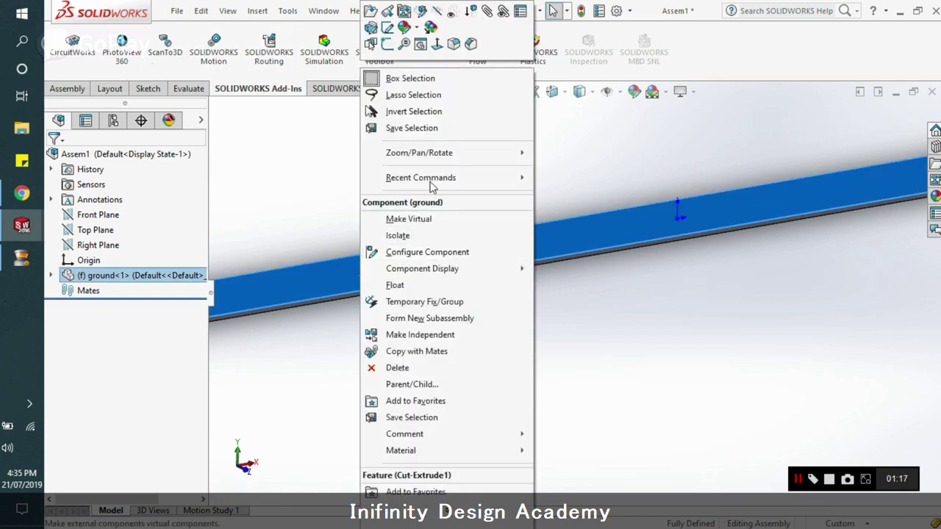
pyautogui.click(420, 287)
pyautogui.press('f')
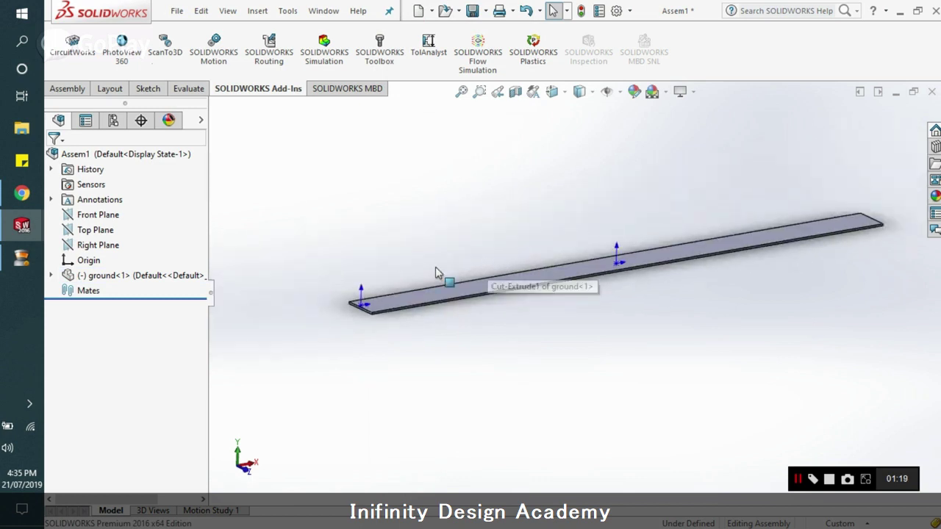
# Step: Mate the plate's origin coincident with the assembly origin
pyautogui.click(86, 88)
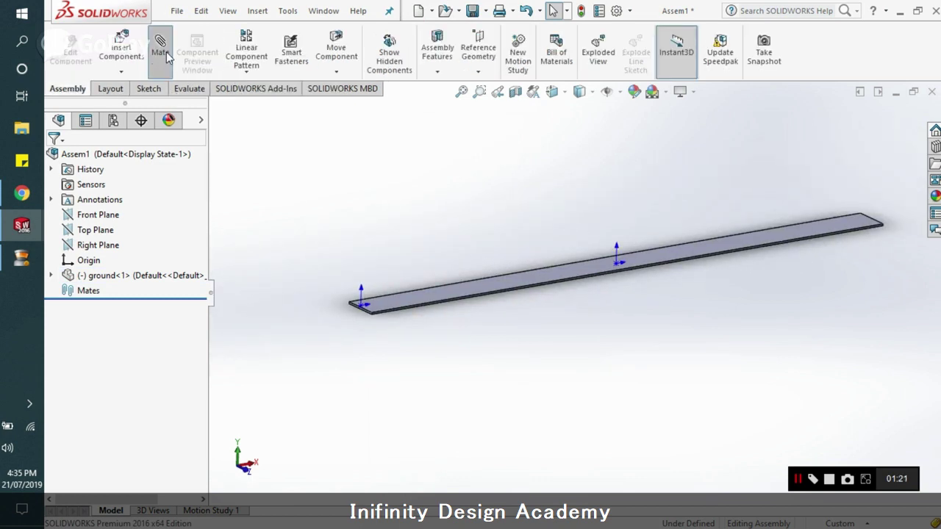
pyautogui.scroll(-2, 371, 315)
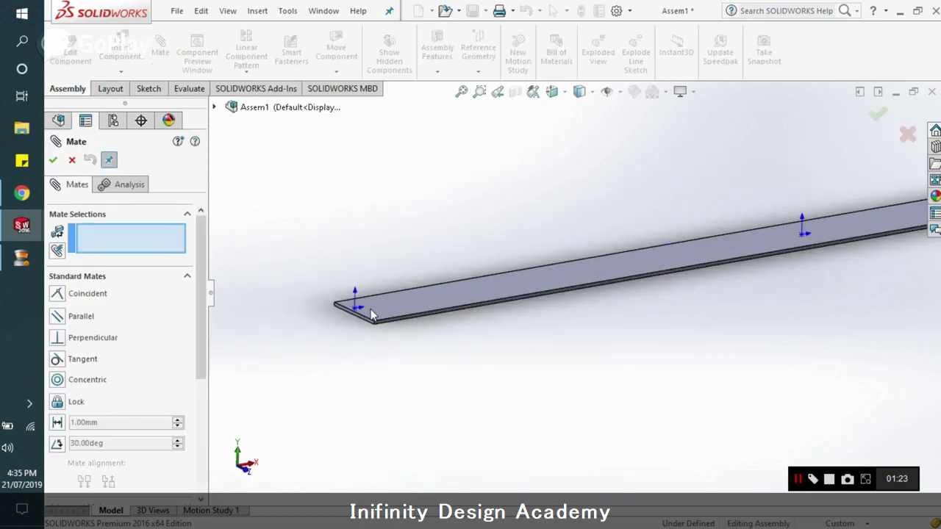
pyautogui.click(353, 309)
pyautogui.click(801, 232)
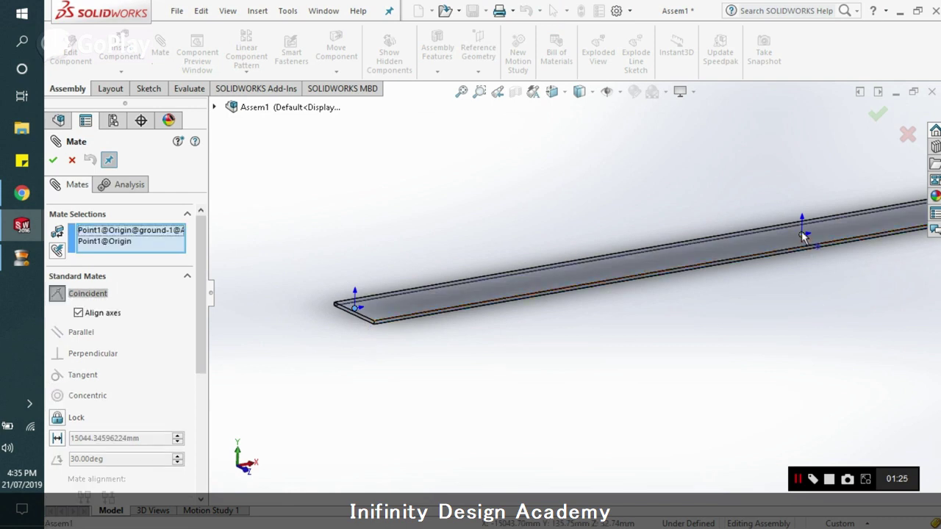
pyautogui.click(909, 261)
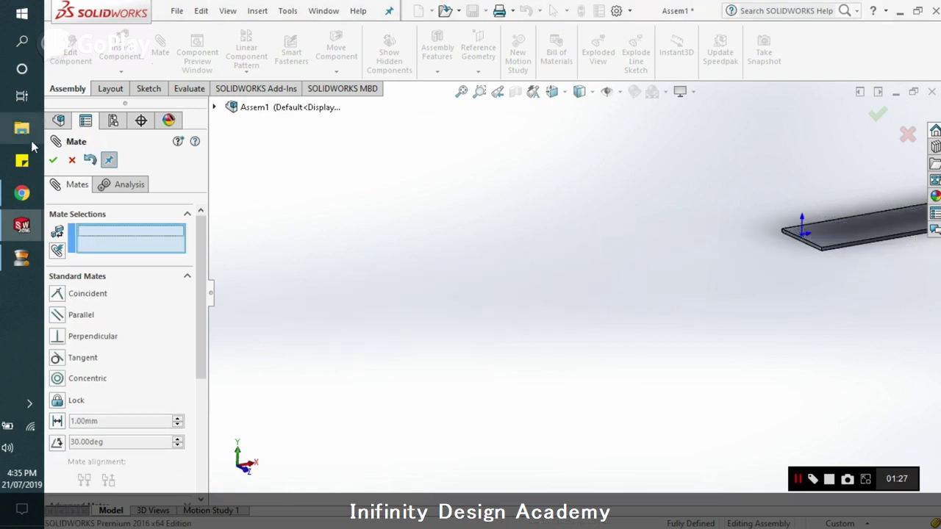
pyautogui.click(54, 160)
pyautogui.scroll(5, 550, 316)
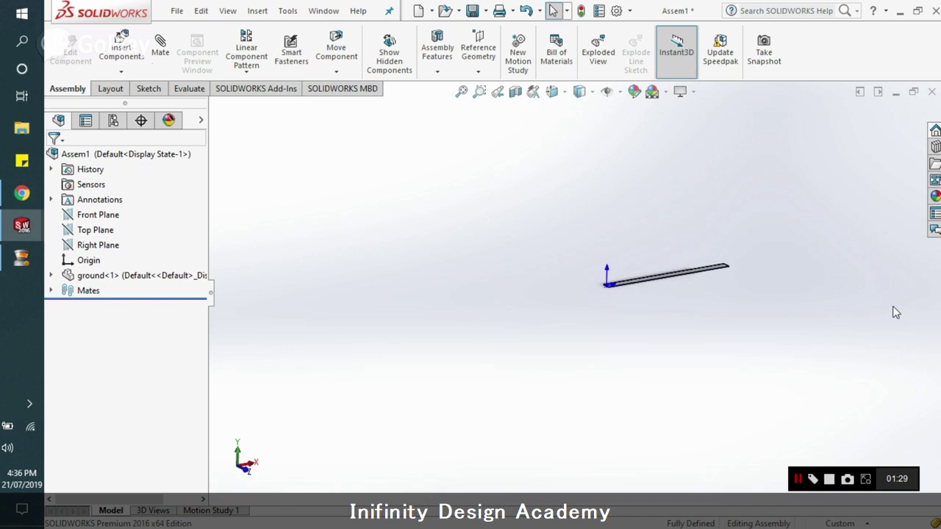
# Step: Insert the existing part ball -1 and drop it on the end of the ground plate
pyautogui.click(257, 11)
pyautogui.moveTo(309, 30)
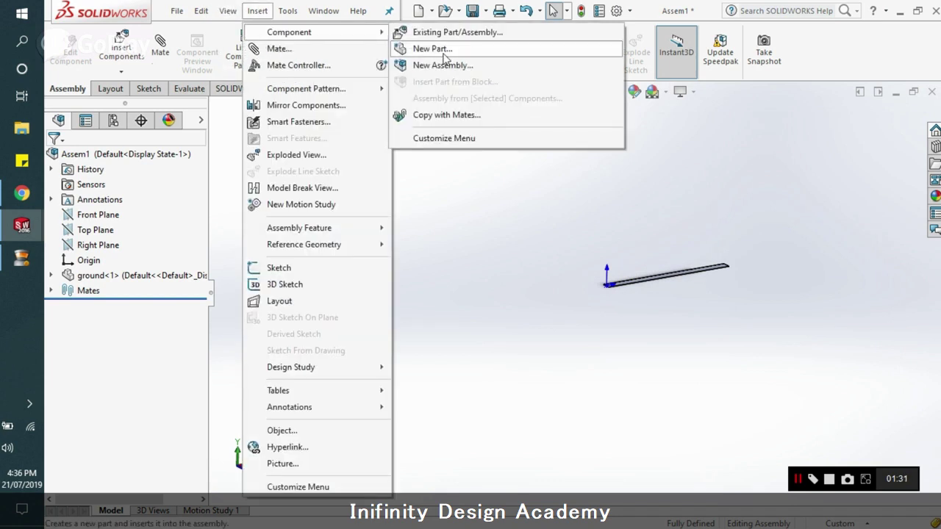
pyautogui.click(426, 30)
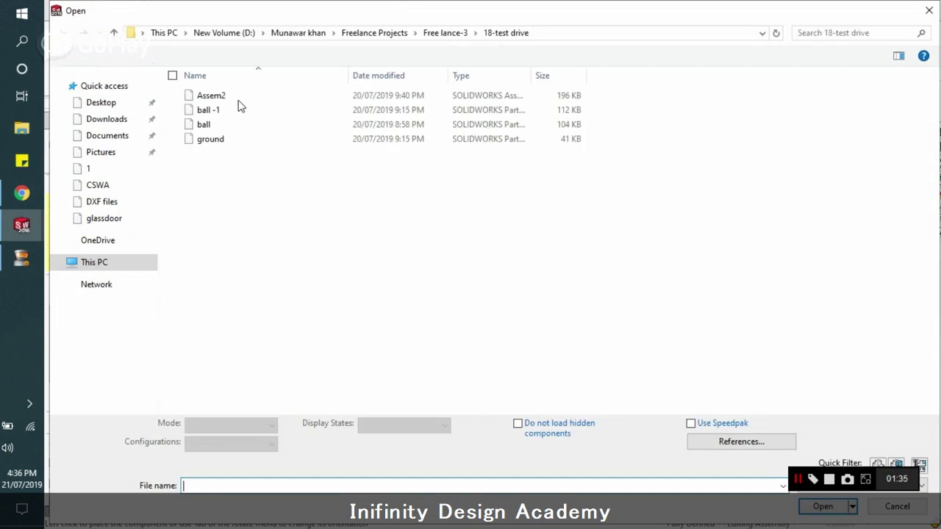
pyautogui.doubleClick(223, 110)
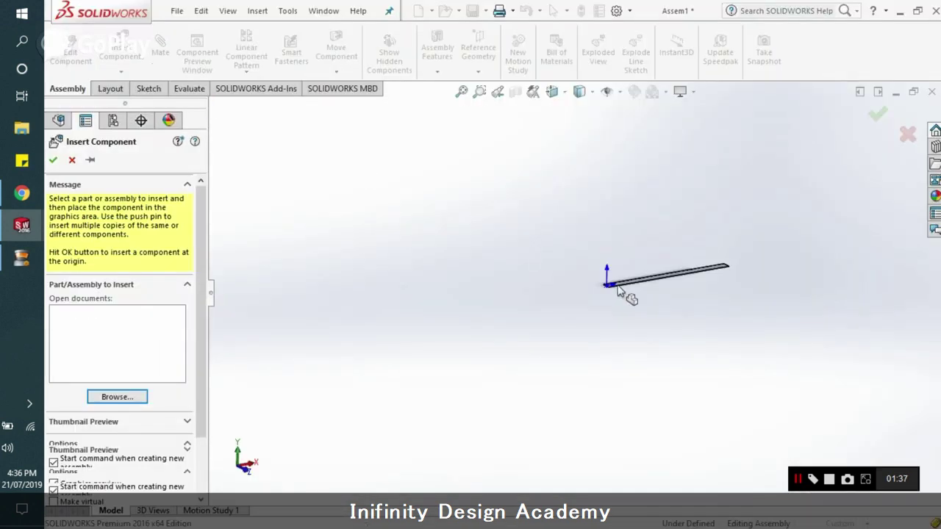
pyautogui.scroll(-5, 559, 298)
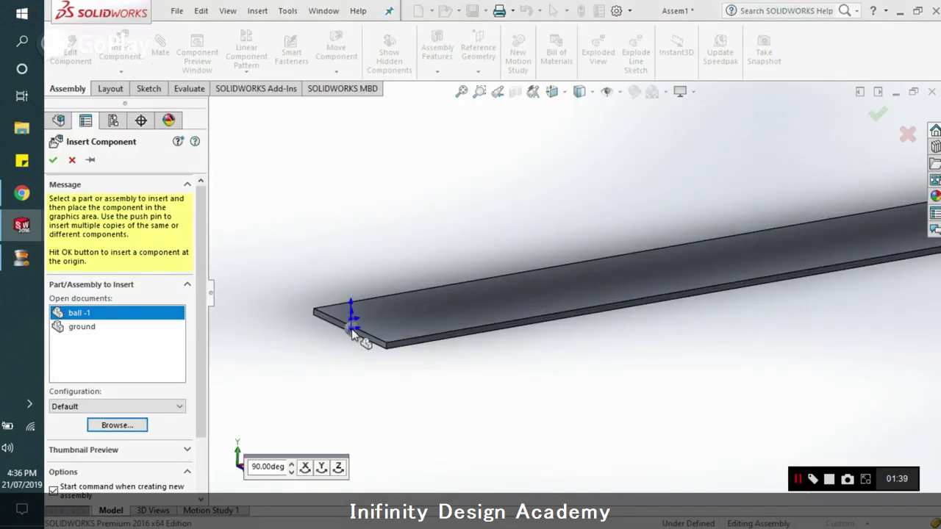
pyautogui.click(352, 324)
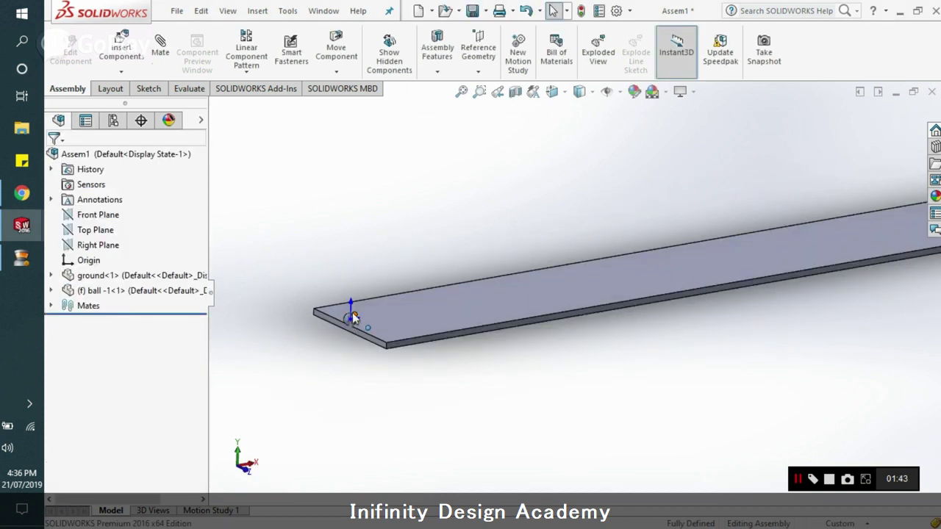
pyautogui.scroll(-3, 371, 320)
pyautogui.scroll(-3, 426, 305)
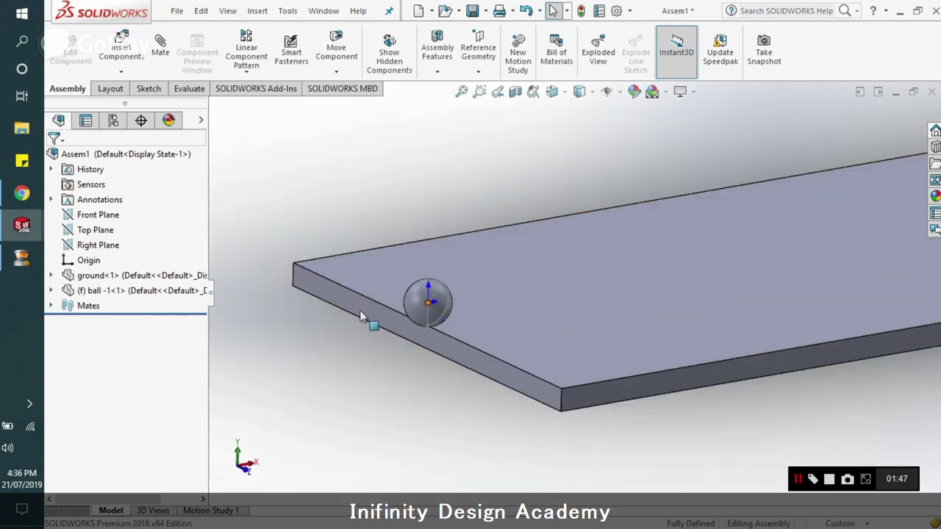
# Step: Look at the Coincident1 mate and set the ball component to float
pyautogui.click(51, 305)
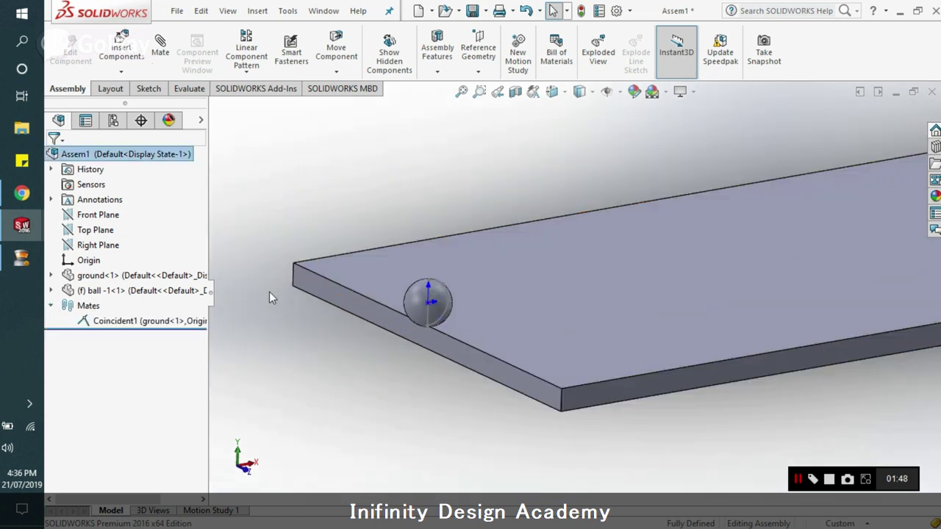
pyautogui.click(131, 326)
pyautogui.click(284, 435)
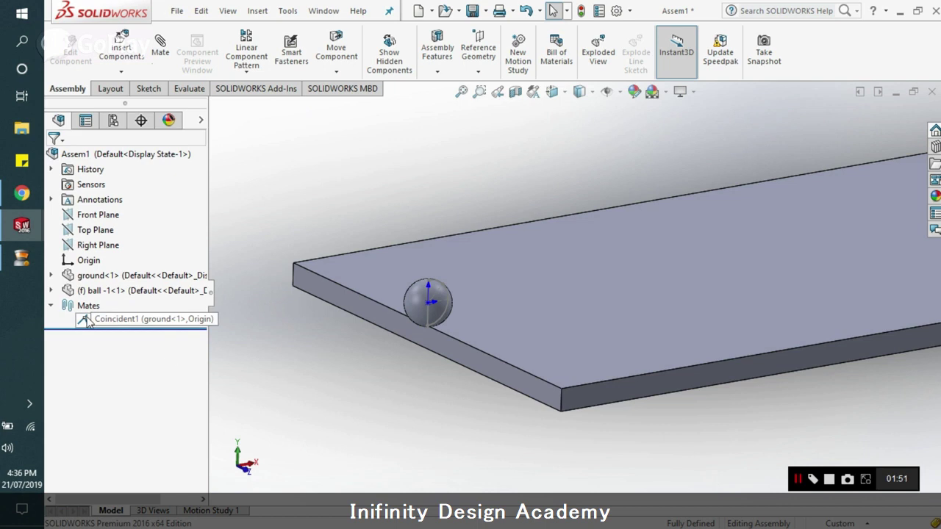
pyautogui.rightClick(415, 299)
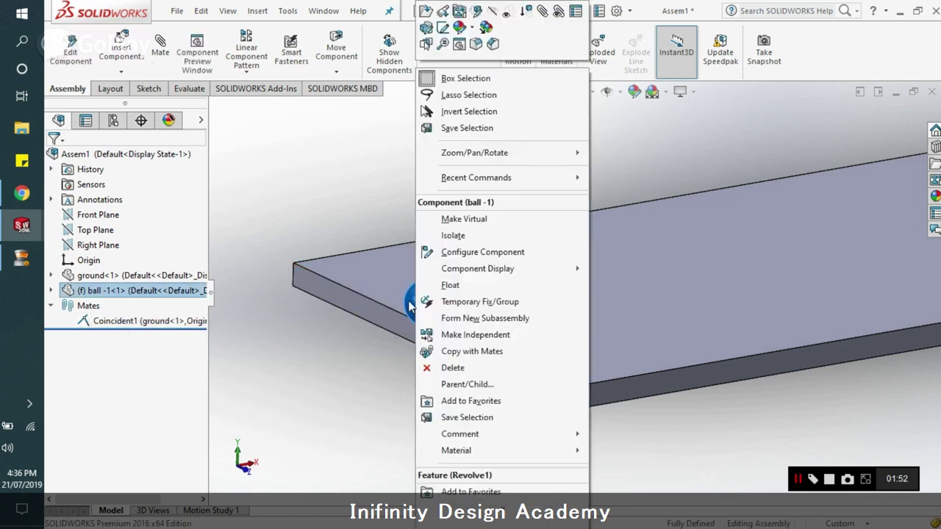
pyautogui.click(466, 287)
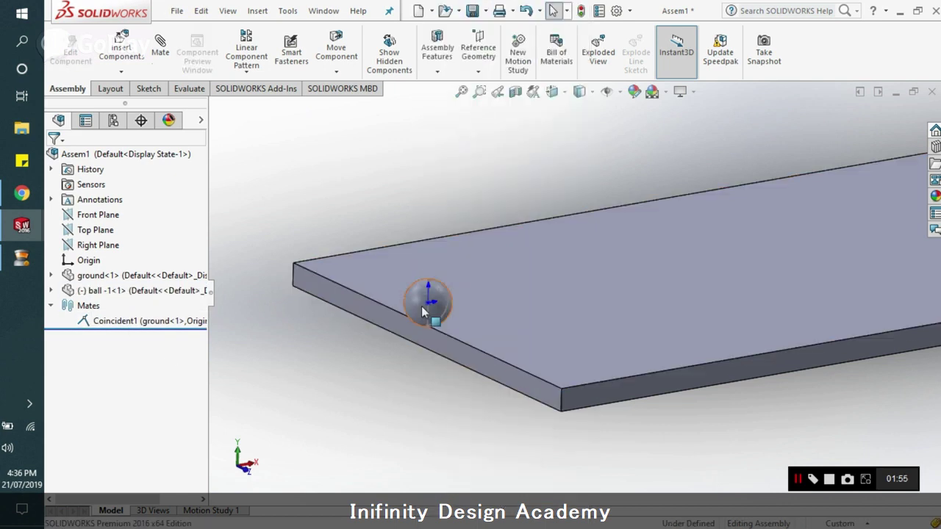
# Step: Review the Coincident1 mate with Edit Feature and close it unchanged
pyautogui.click(132, 321)
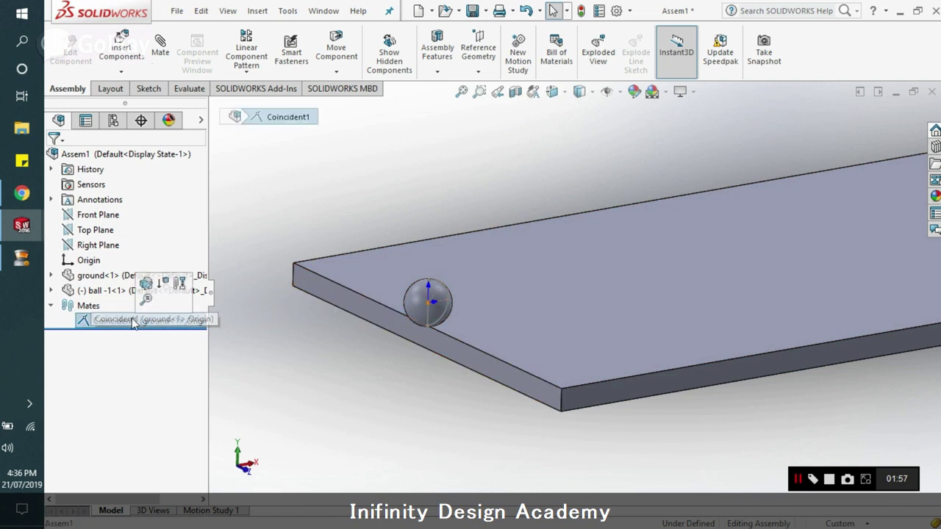
pyautogui.rightClick(132, 321)
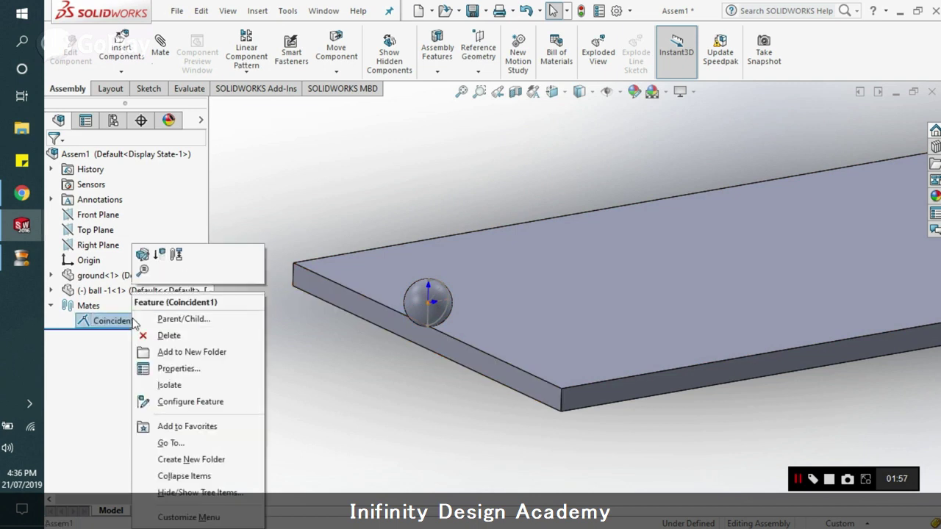
pyautogui.click(143, 255)
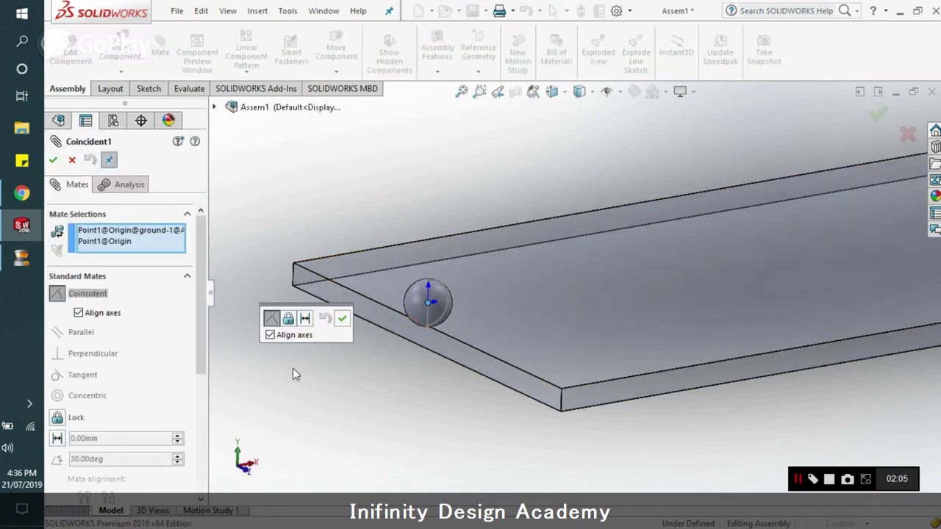
pyautogui.click(53, 159)
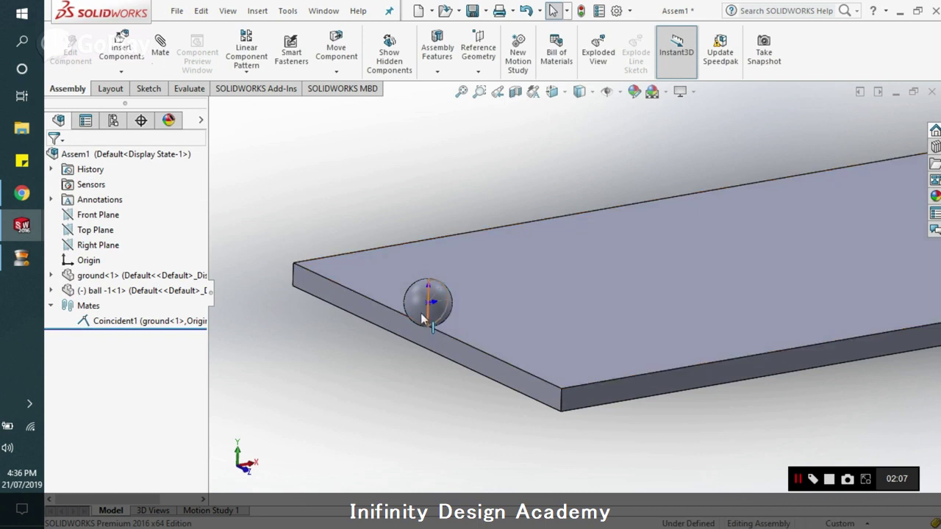
# Step: Delete the Coincident1 mate, confirming with Yes
pyautogui.rightClick(132, 320)
pyautogui.click(177, 334)
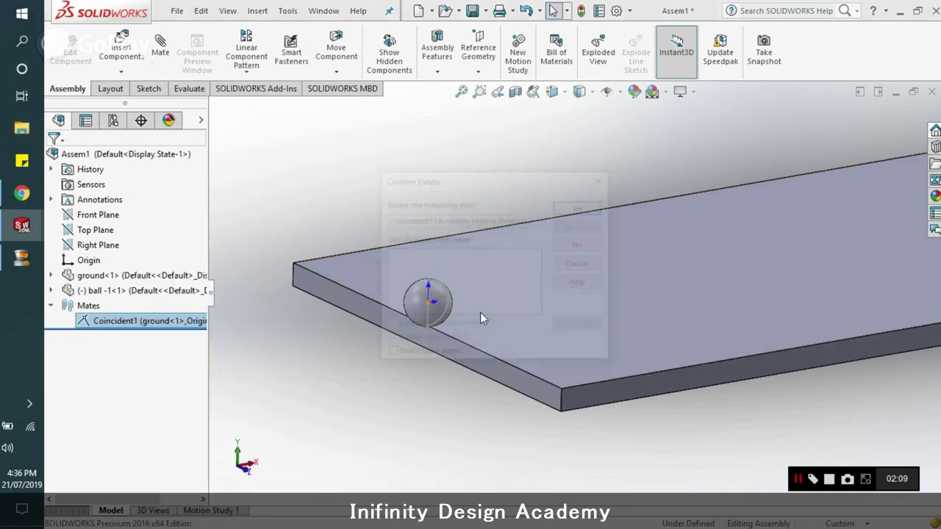
pyautogui.click(591, 212)
pyautogui.scroll(-2, 403, 288)
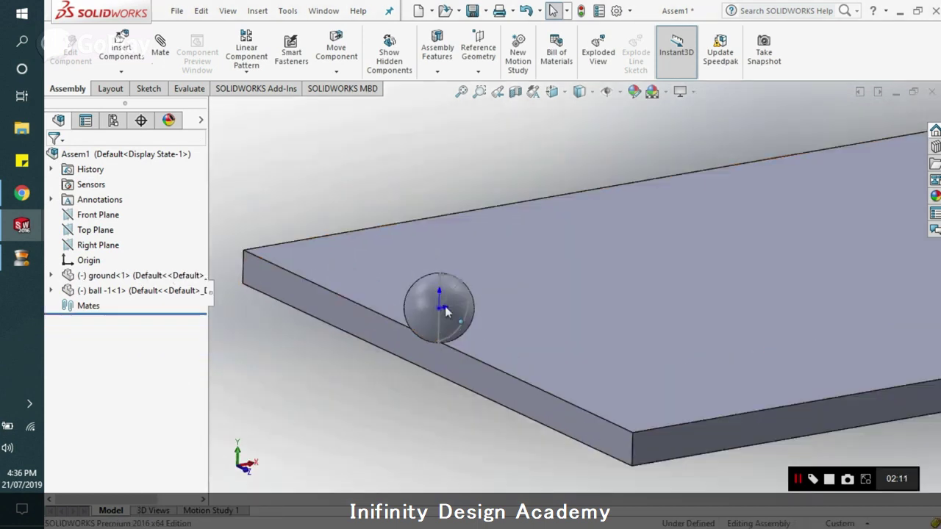
pyautogui.scroll(3, 478, 331)
pyautogui.scroll(-3, 725, 360)
pyautogui.scroll(5, 465, 281)
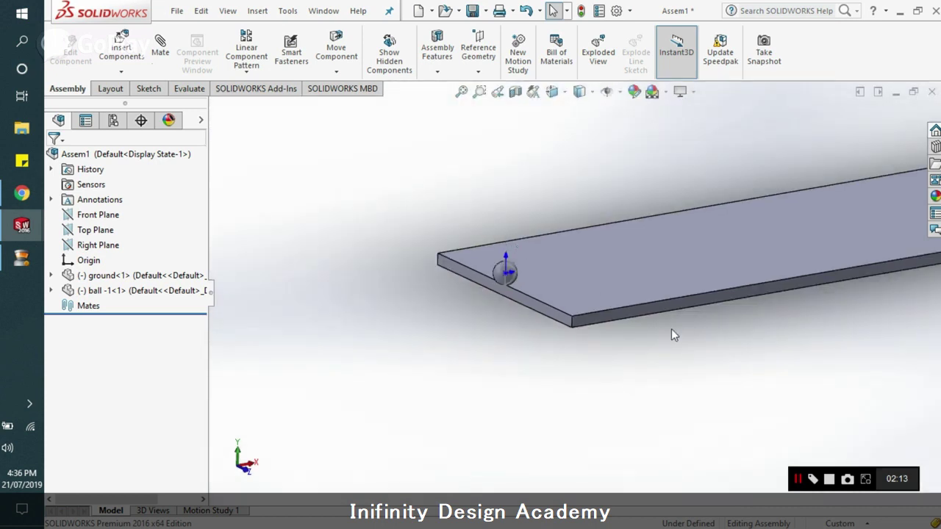
pyautogui.scroll(4, 668, 327)
pyautogui.scroll(-3, 667, 327)
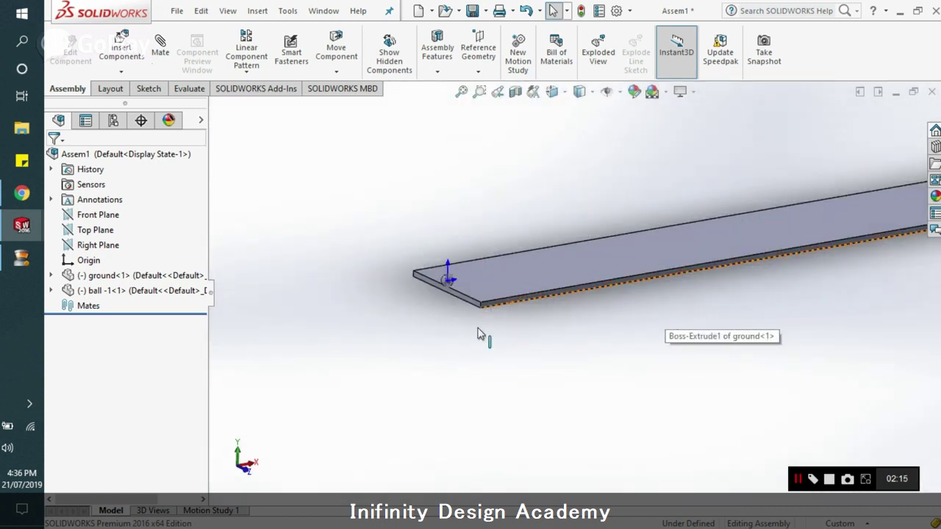
pyautogui.scroll(-5, 411, 254)
# Step: Bring up the component options for the ball and then the ground plate
pyautogui.rightClick(450, 233)
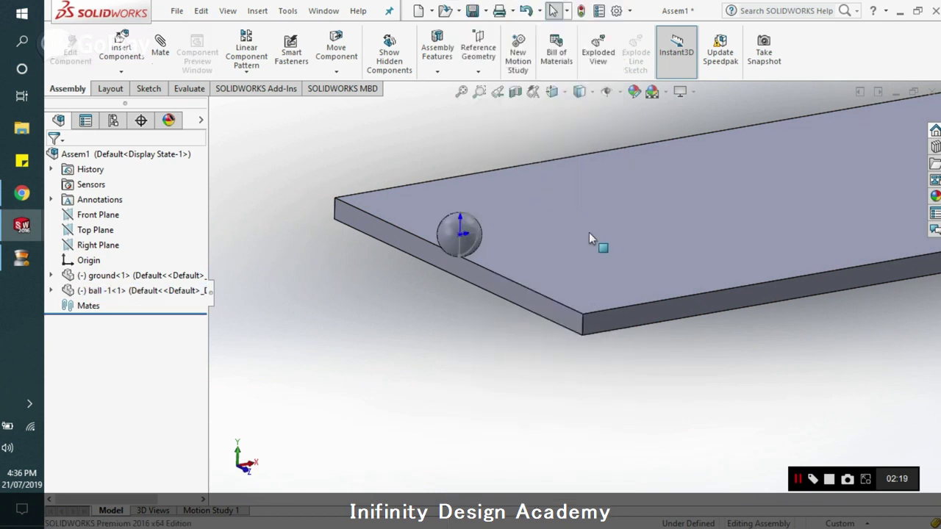
pyautogui.click(601, 231)
pyautogui.rightClick(601, 232)
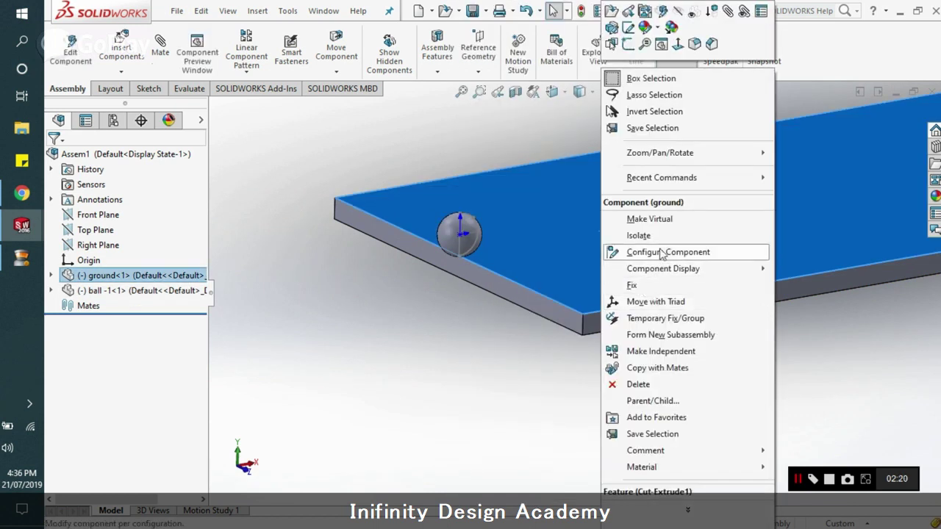
# Step: Fix ground<1> so it shows as (f) ground<1>, then zoom to fit the assembly
pyautogui.click(630, 286)
pyautogui.click(554, 280)
pyautogui.rightClick(554, 280)
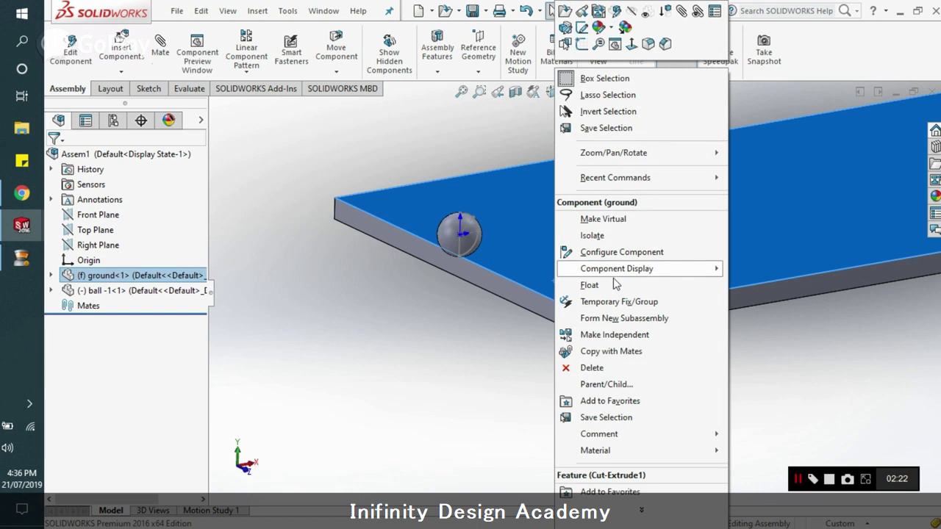
pyautogui.click(392, 308)
pyautogui.scroll(-3, 557, 263)
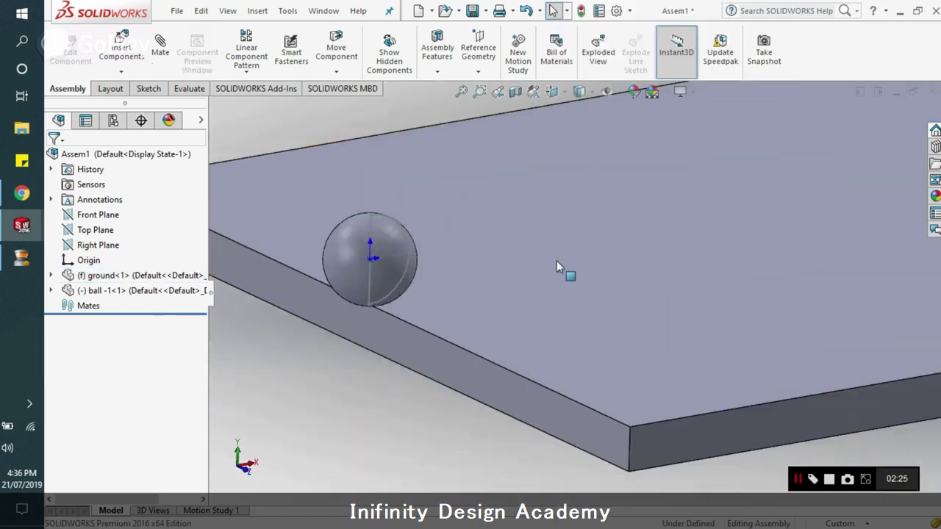
pyautogui.scroll(3, 556, 266)
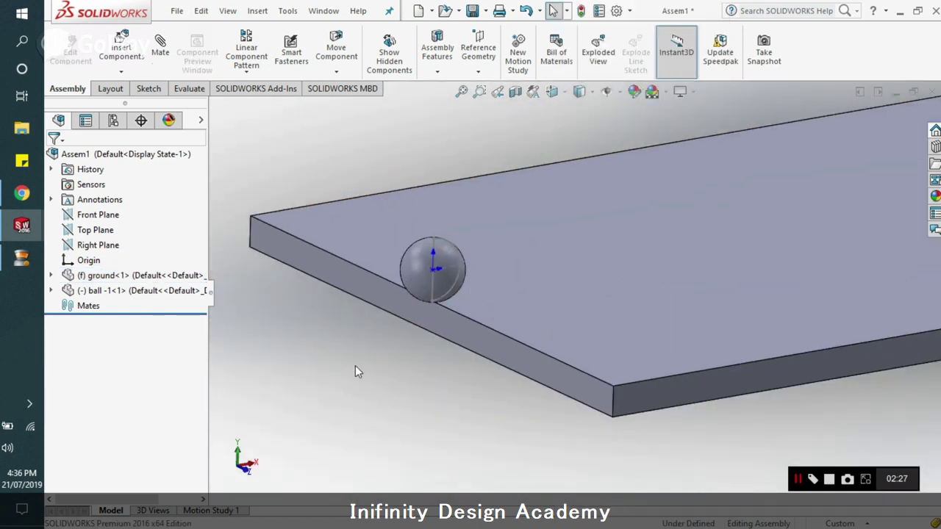
pyautogui.scroll(5, 355, 366)
pyautogui.press('f')
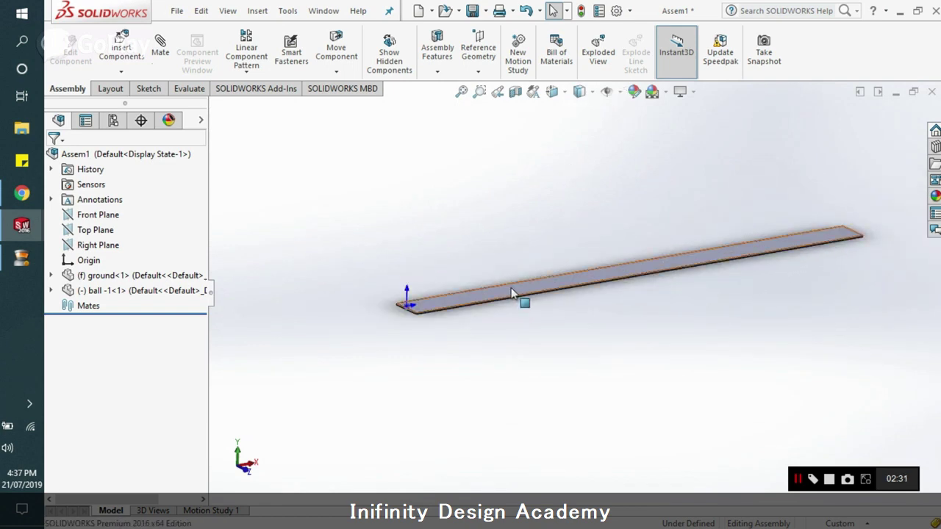
# Step: Load the SOLIDWORKS Motion add-in and set Motion Study 1 to Motion Analysis
pyautogui.click(211, 510)
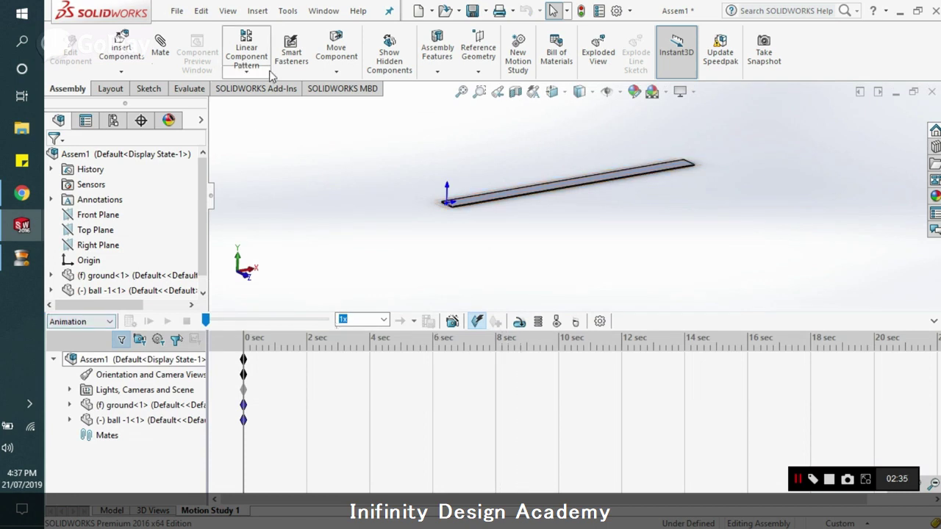
pyautogui.click(256, 88)
pyautogui.click(212, 64)
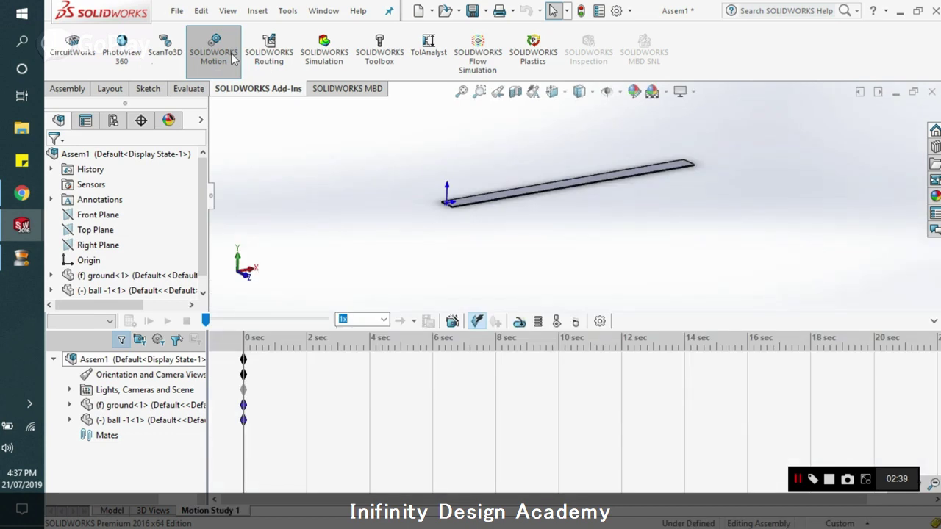
pyautogui.click(105, 323)
pyautogui.click(81, 362)
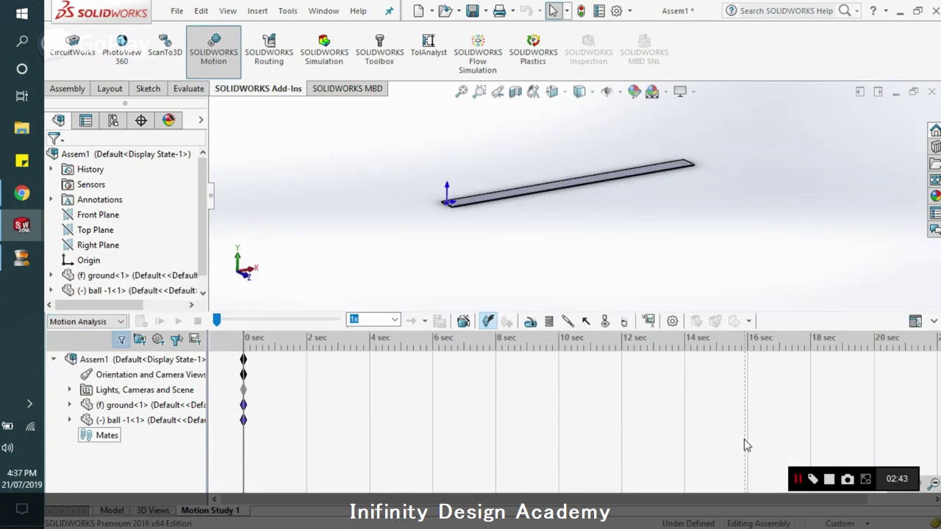
# Step: Enlarge the view, switch to Front view, and disable playback of view keys
pyautogui.moveTo(798, 315); pyautogui.dragTo(771, 390)
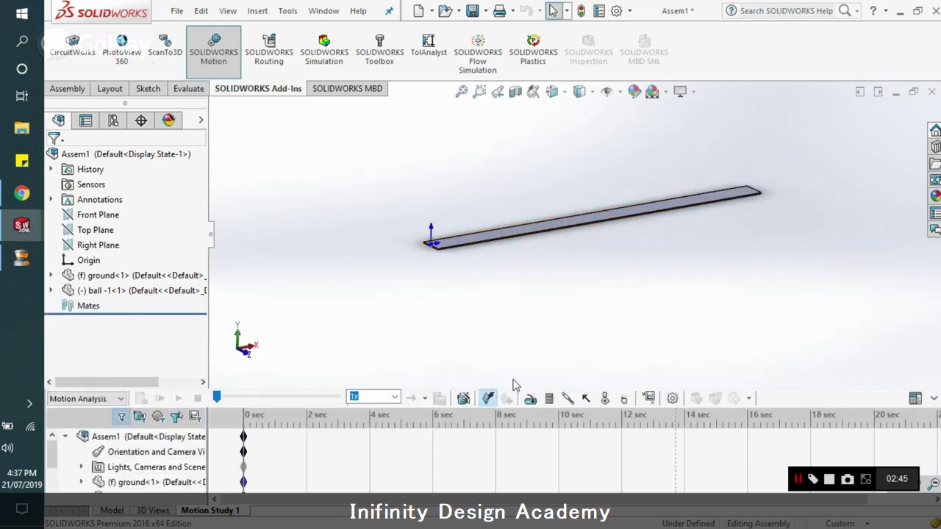
pyautogui.scroll(-4, 545, 211)
pyautogui.click(556, 94)
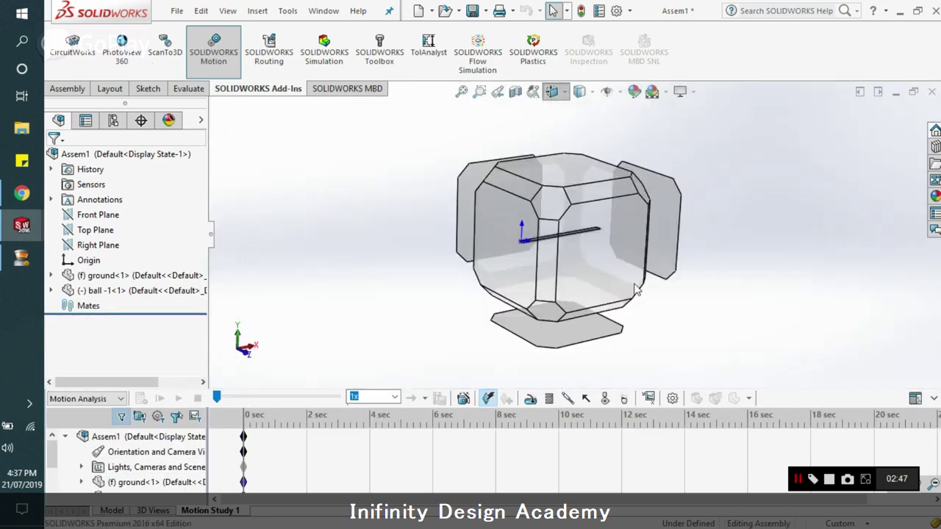
pyautogui.hotkey('ctrl', '1')
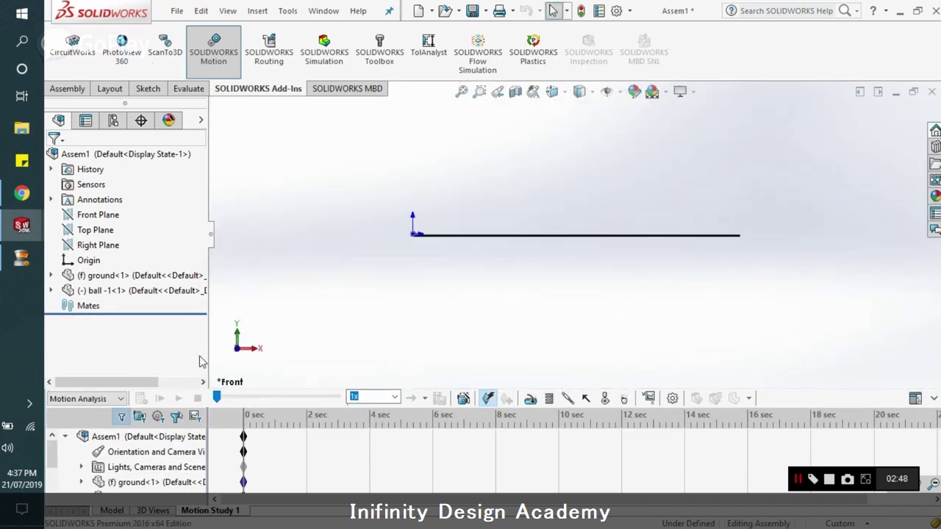
pyautogui.rightClick(178, 449)
pyautogui.click(250, 368)
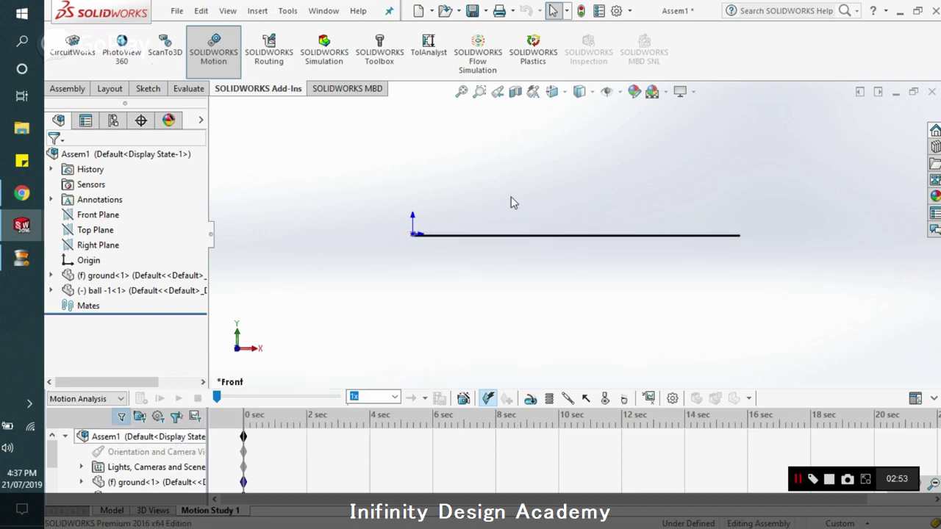
pyautogui.scroll(-4, 521, 209)
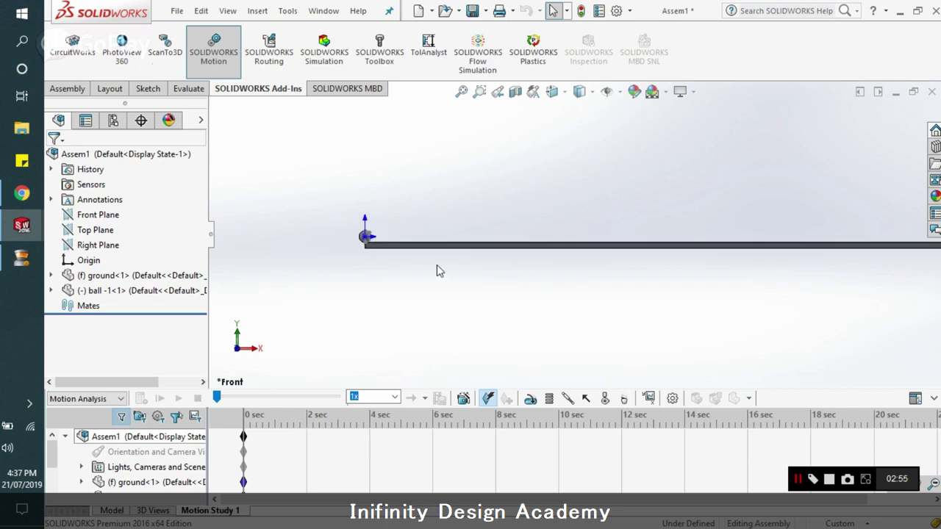
pyautogui.scroll(-2, 416, 231)
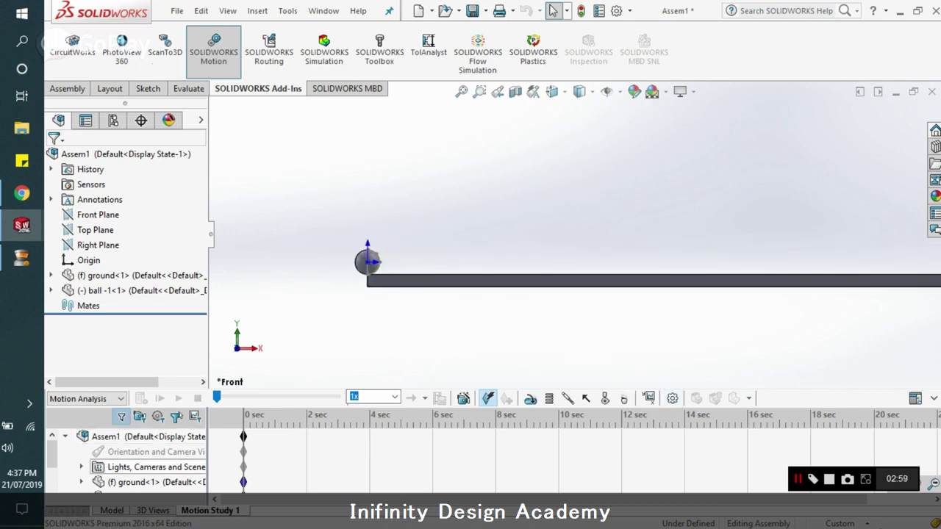
# Step: Use MKS units, enable precise contact at 100 frames per second, and add 9.81 m/s² gravity
pyautogui.click(839, 523)
pyautogui.click(819, 417)
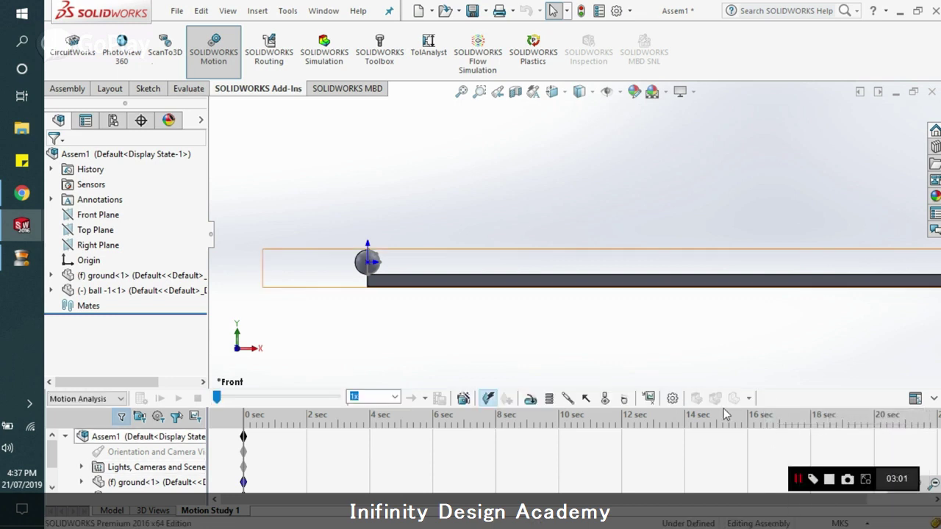
pyautogui.click(673, 397)
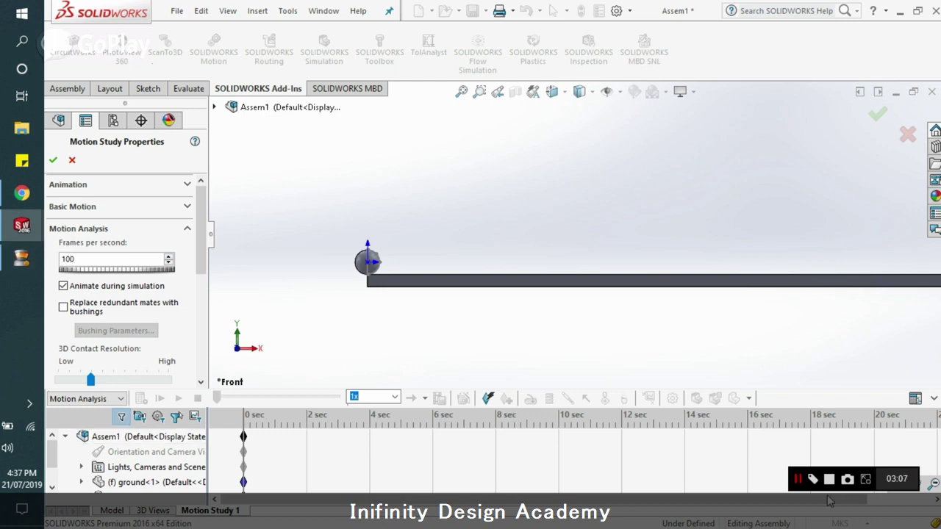
pyautogui.click(74, 258)
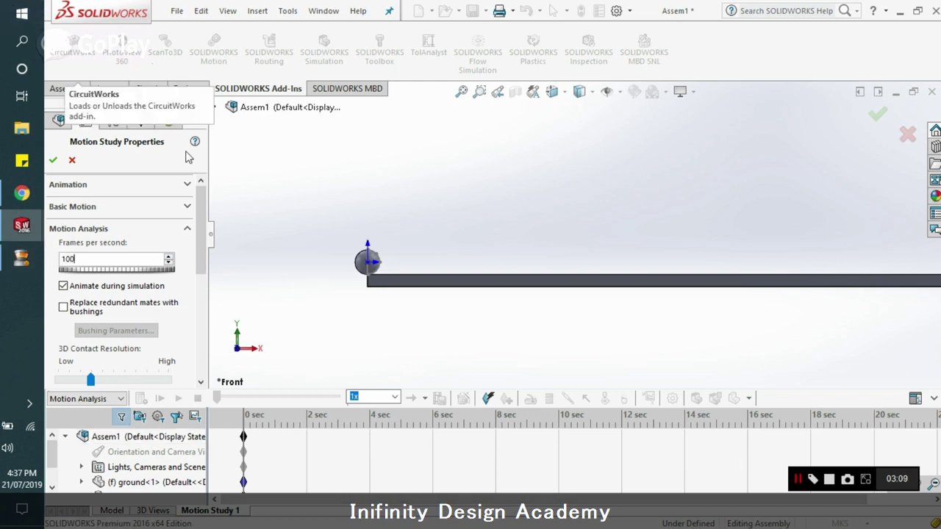
pyautogui.moveTo(202, 257); pyautogui.dragTo(205, 318)
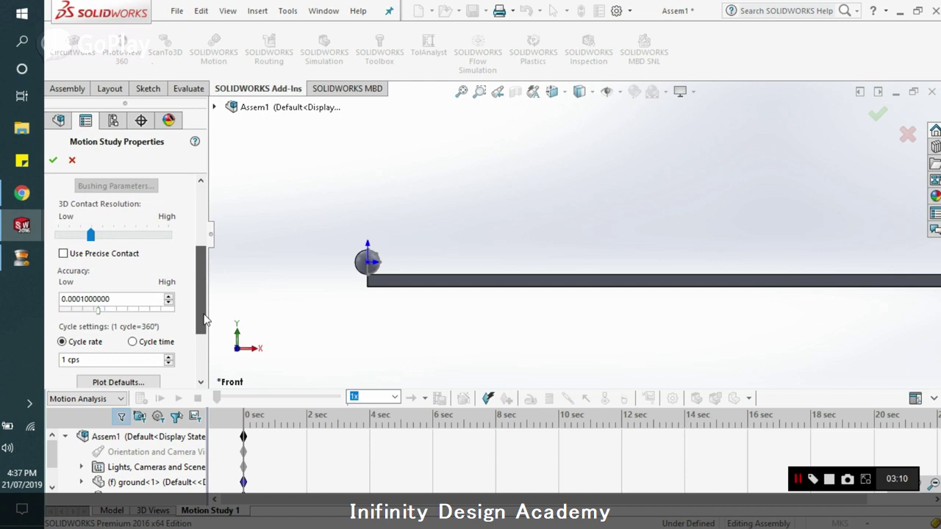
pyautogui.click(122, 255)
pyautogui.click(52, 161)
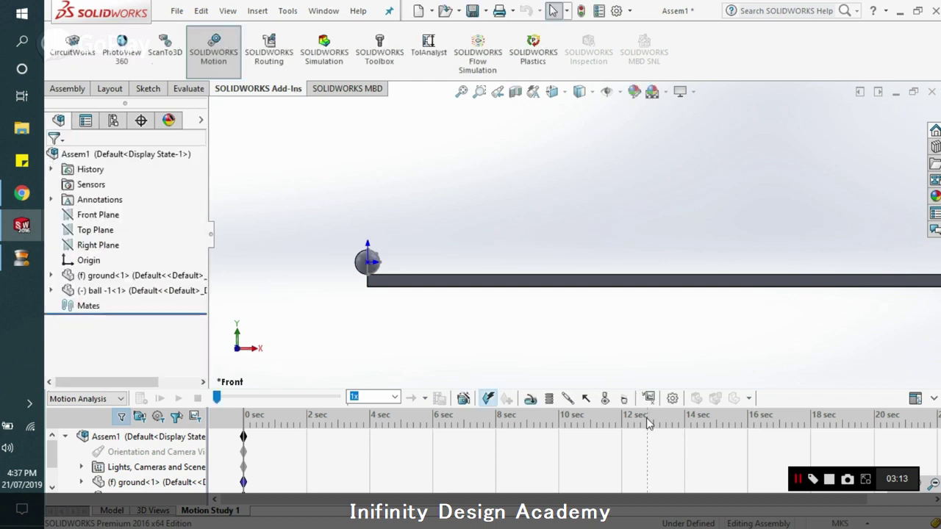
pyautogui.click(624, 398)
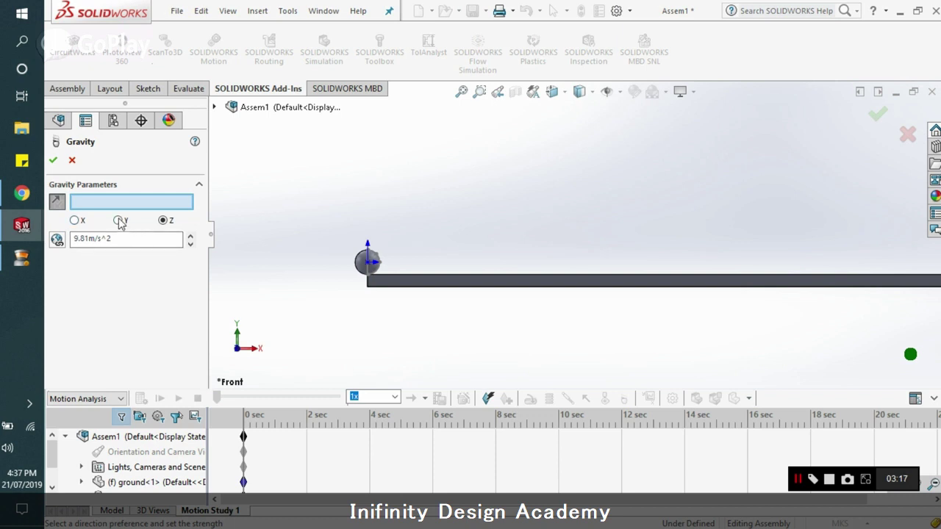
pyautogui.click(53, 161)
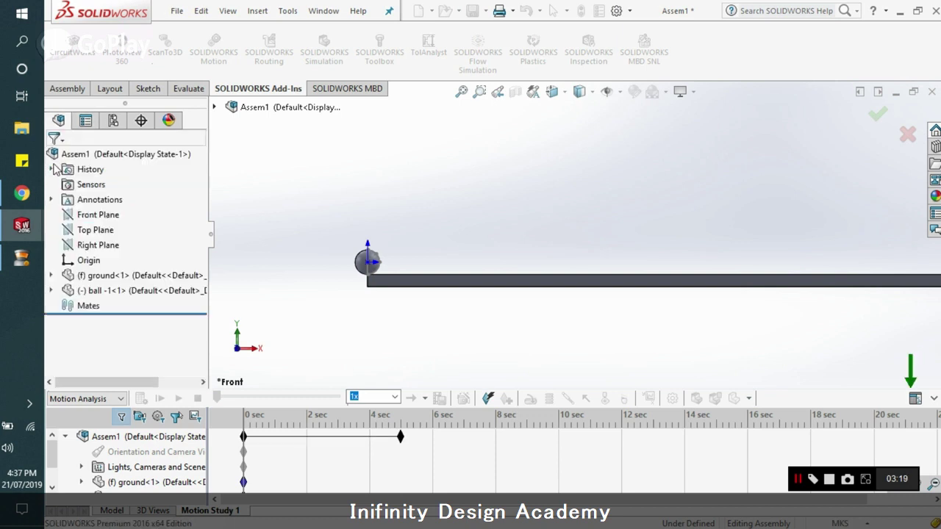
# Step: Add a ball-to-ground contact without material values or friction, restitution coefficient 0.75
pyautogui.click(605, 399)
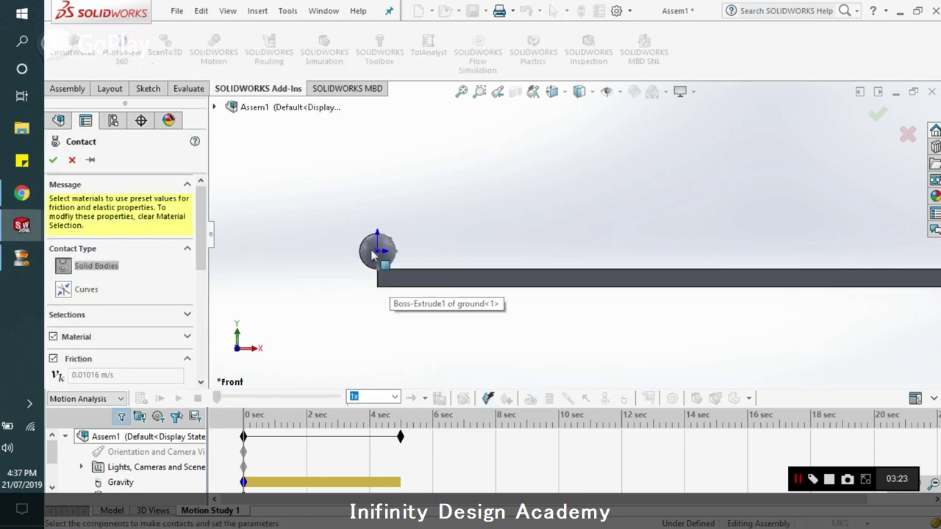
pyautogui.click(370, 250)
pyautogui.click(399, 276)
pyautogui.moveTo(208, 208); pyautogui.dragTo(210, 252)
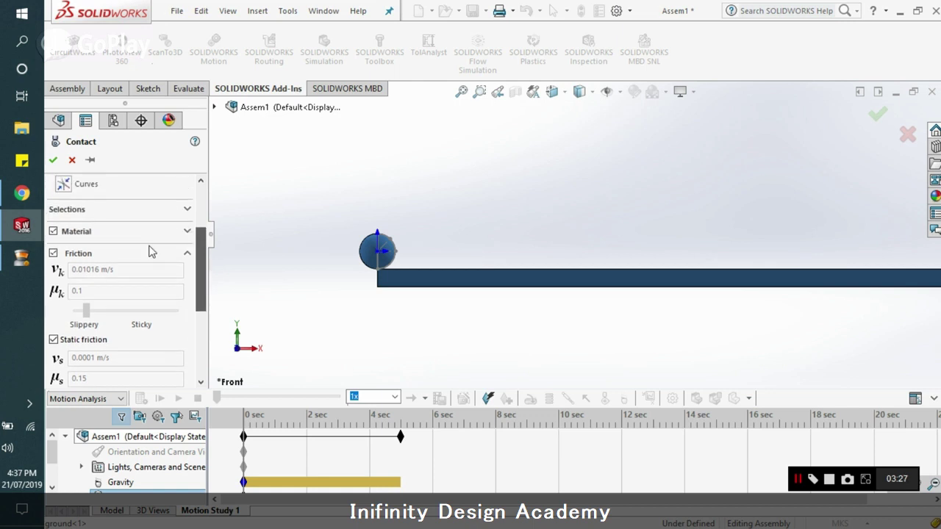
pyautogui.click(54, 232)
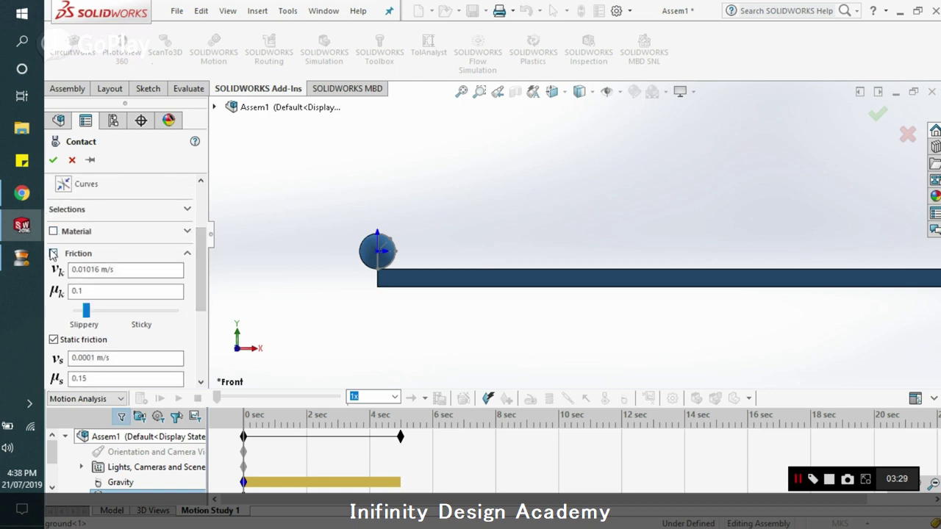
pyautogui.click(54, 252)
pyautogui.scroll(-5, 74, 302)
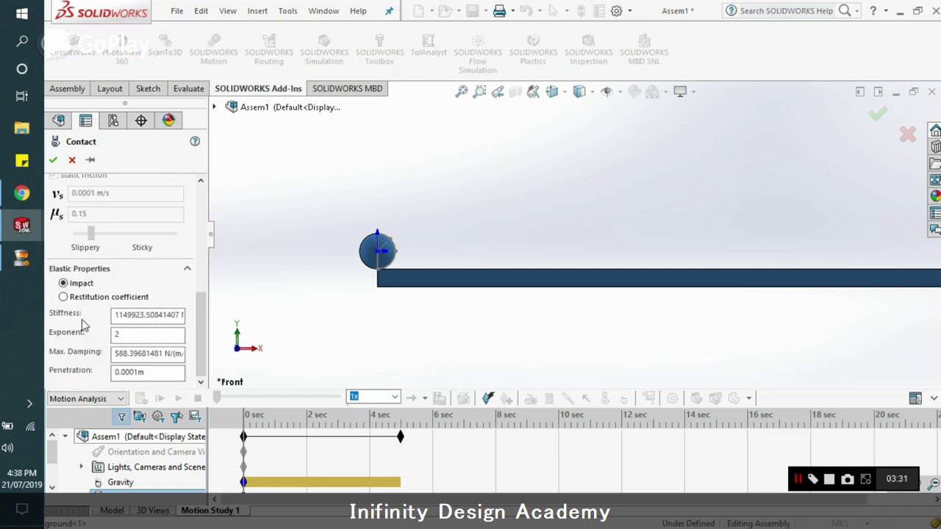
pyautogui.click(64, 297)
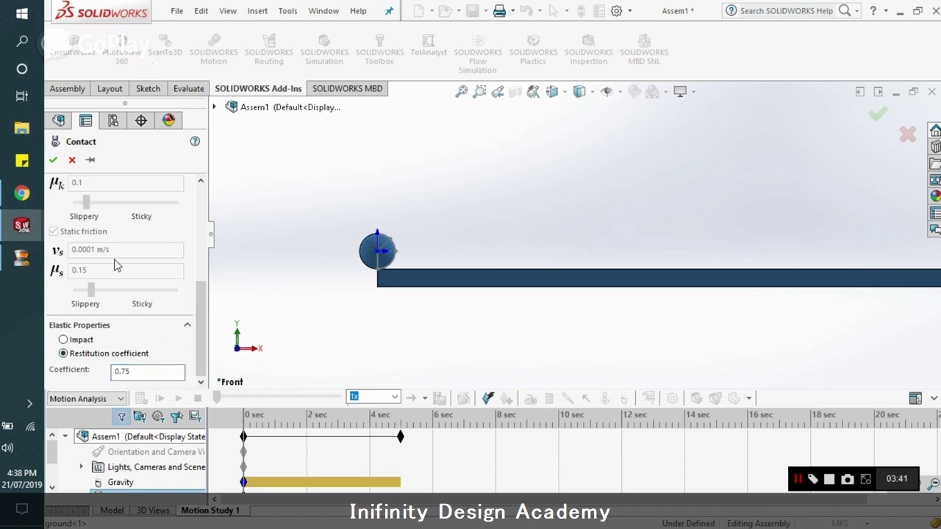
pyautogui.scroll(3, 130, 280)
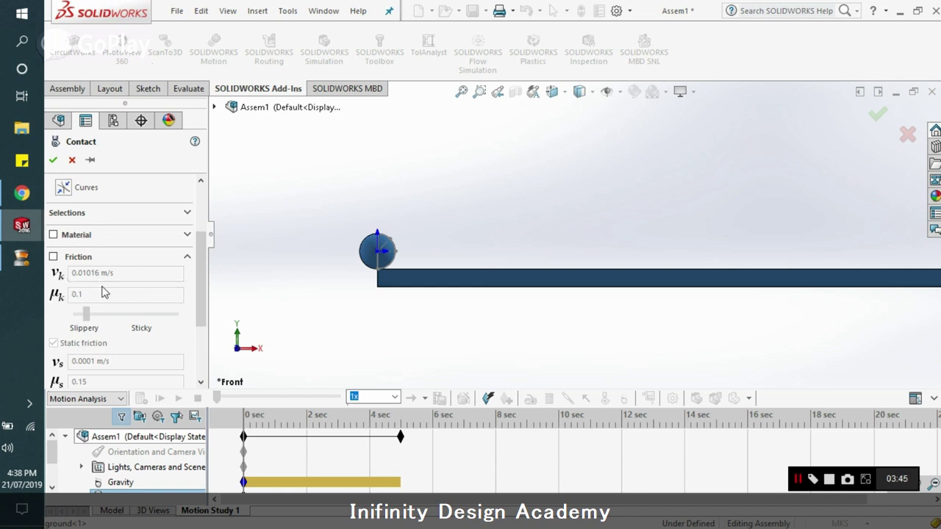
pyautogui.scroll(3, 157, 329)
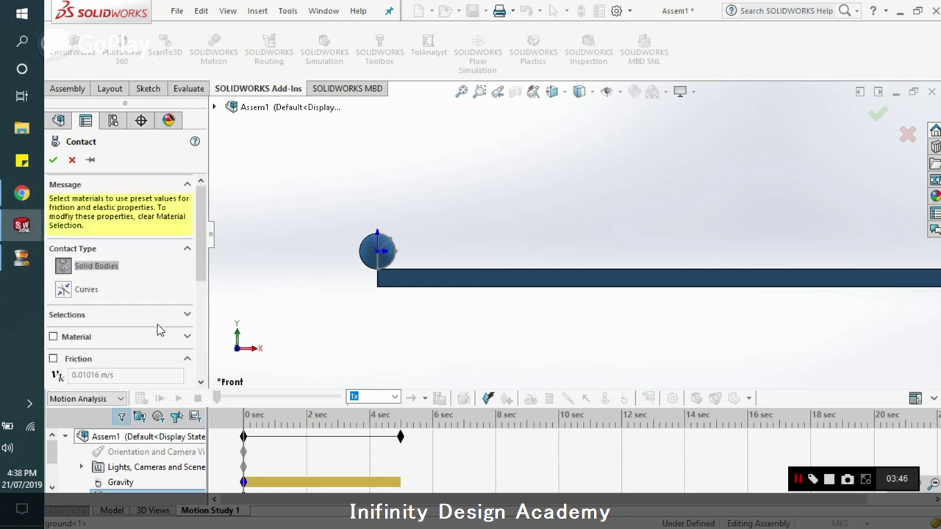
pyautogui.click(54, 159)
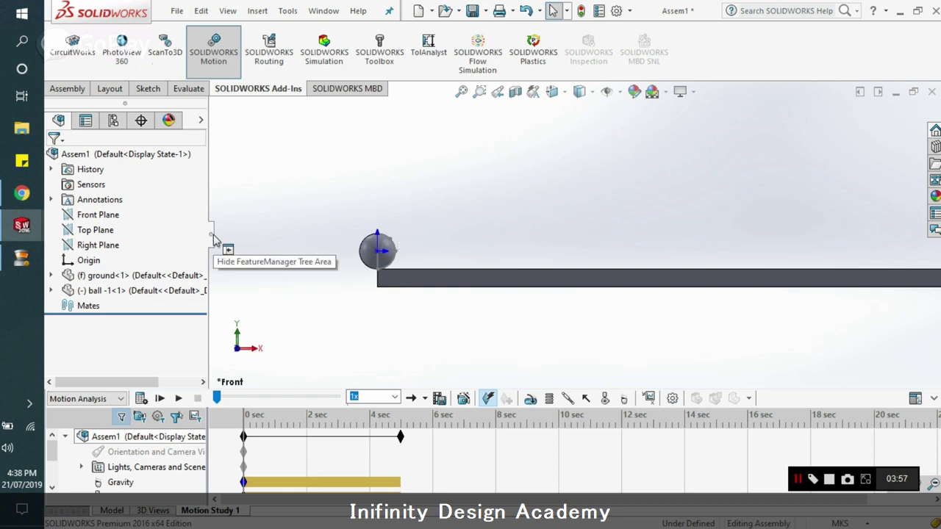
# Step: Hide the origin markers in the view
pyautogui.scroll(-3, 412, 263)
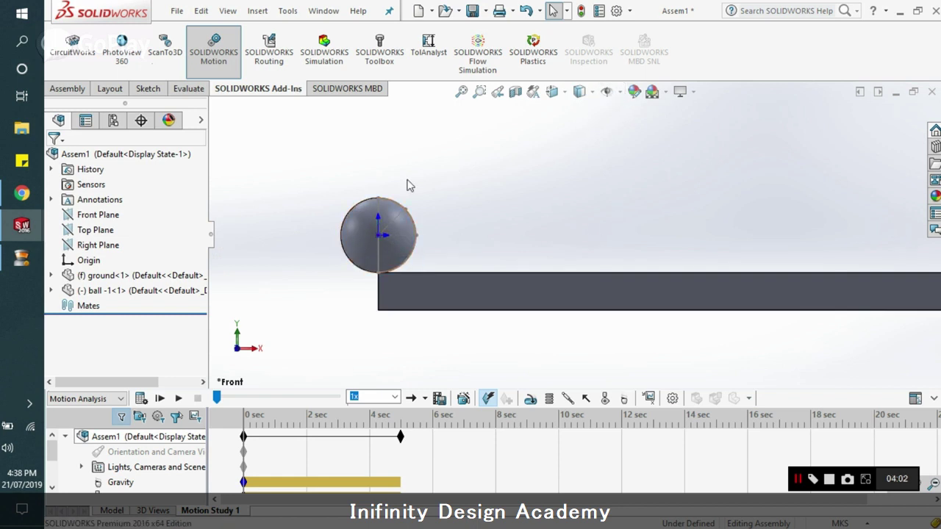
pyautogui.click(620, 92)
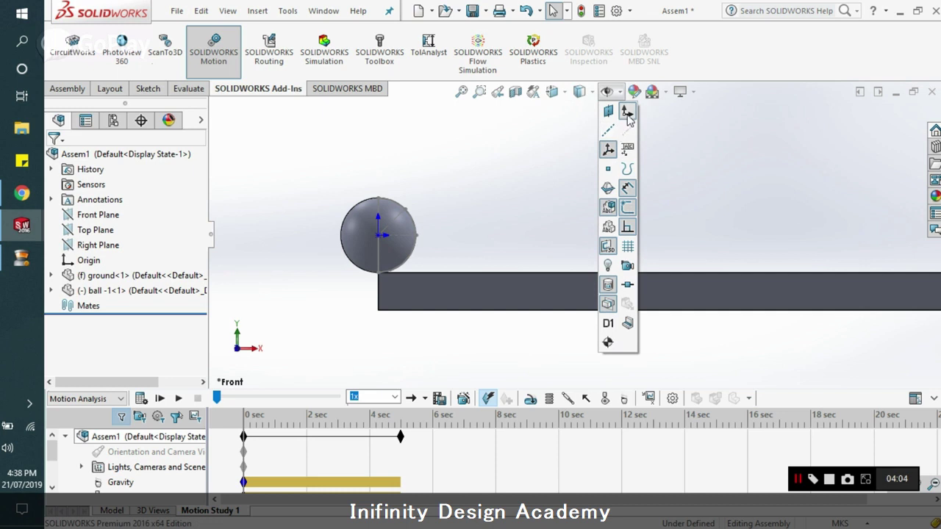
pyautogui.click(625, 111)
# Step: Give the ball an initial linear velocity of 15 m/s along its sketch line
pyautogui.click(352, 235)
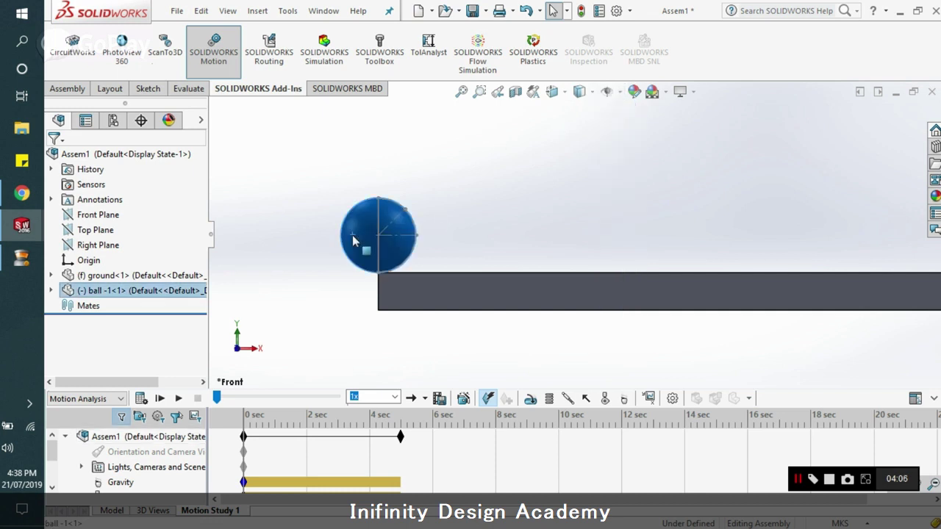
pyautogui.rightClick(352, 235)
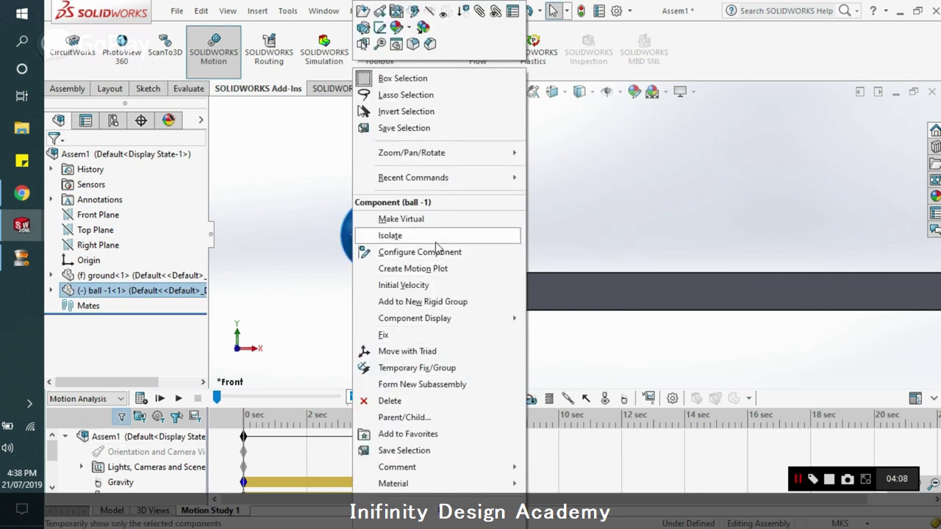
pyautogui.click(431, 284)
pyautogui.click(72, 238)
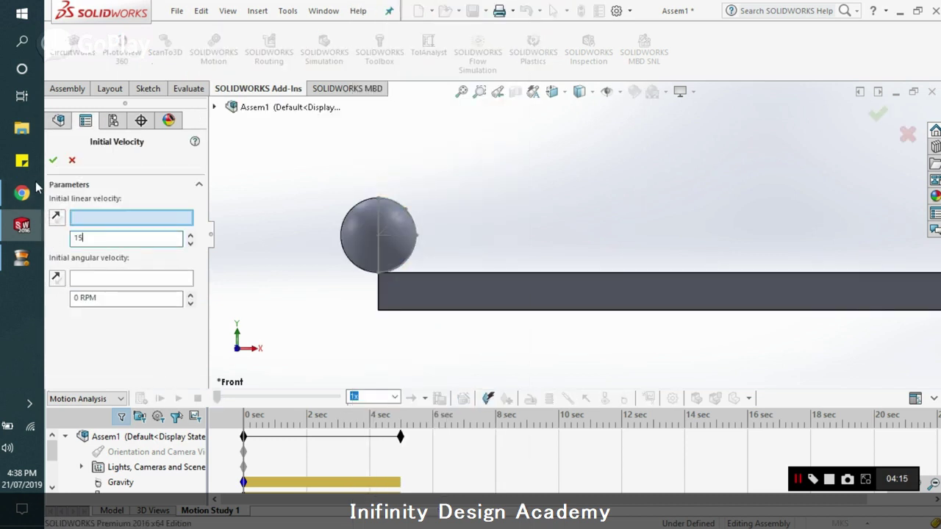
pyautogui.press('Return')
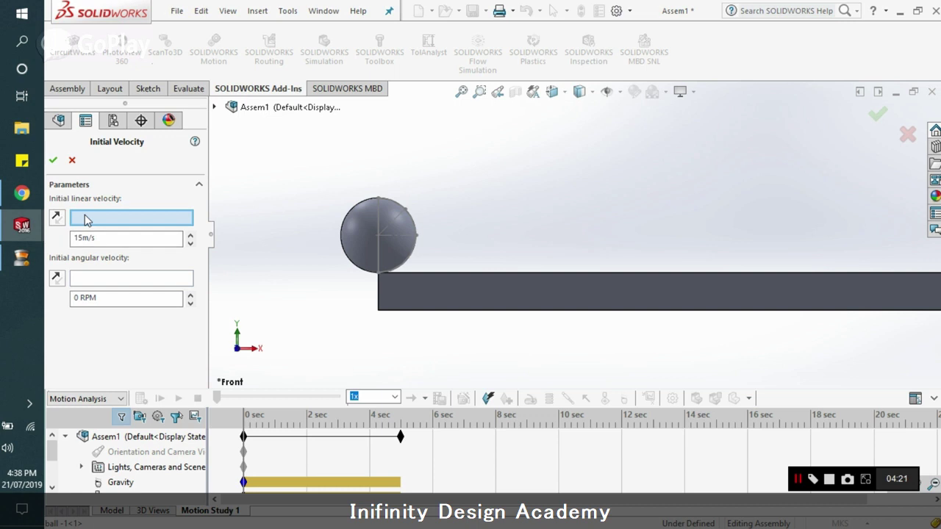
pyautogui.click(395, 227)
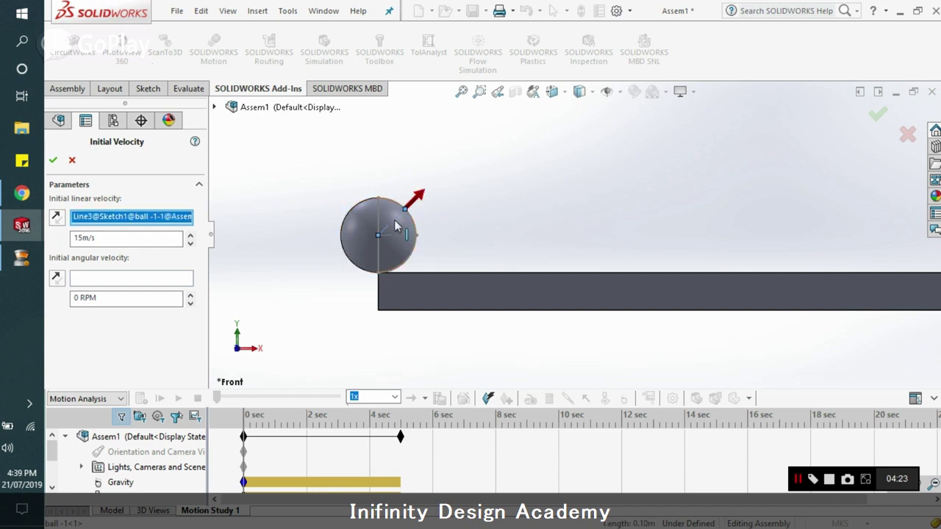
pyautogui.click(53, 160)
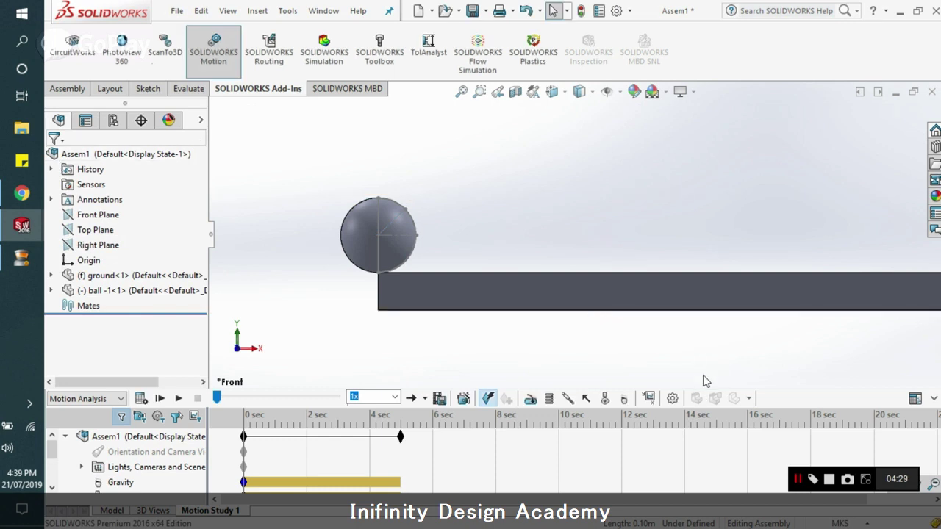
pyautogui.scroll(2, 556, 350)
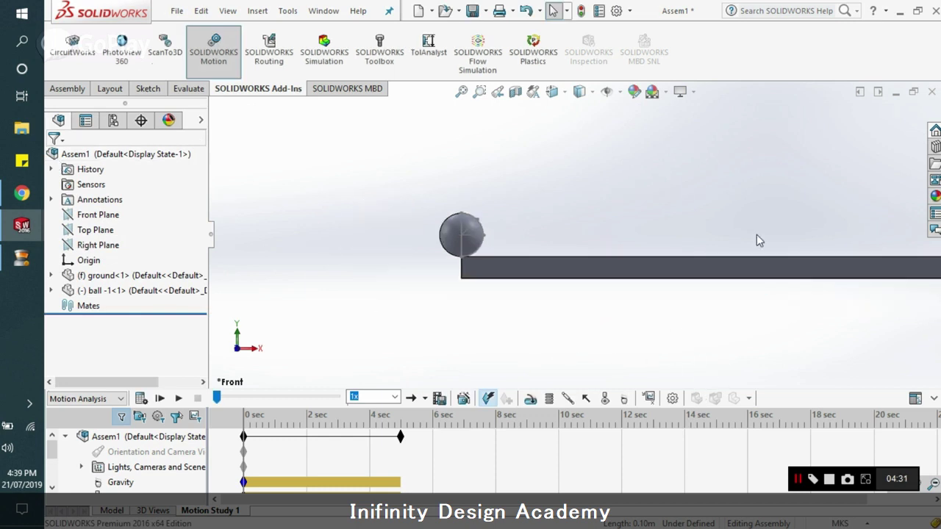
pyautogui.scroll(-2, 759, 240)
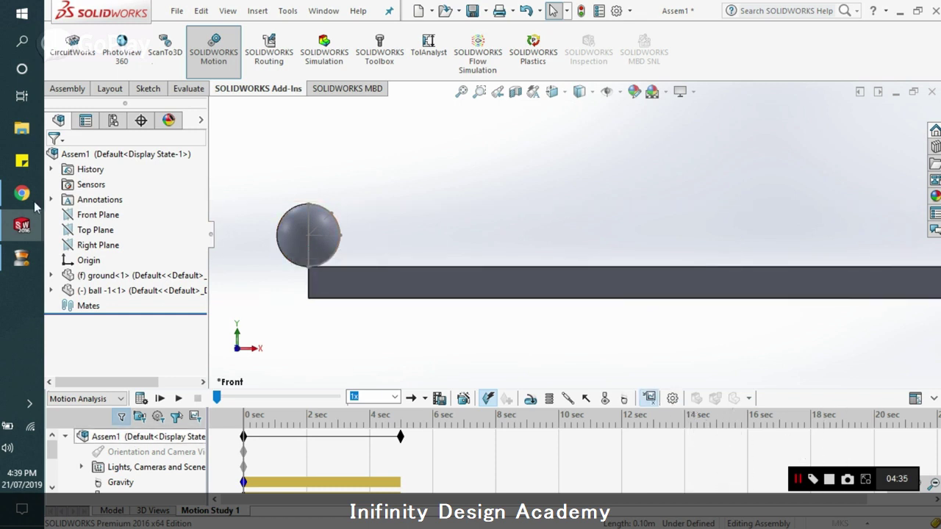
# Step: Add a Displacement/Velocity/Acceleration Trace Path result that follows the ball's centre point Point2
pyautogui.click(649, 397)
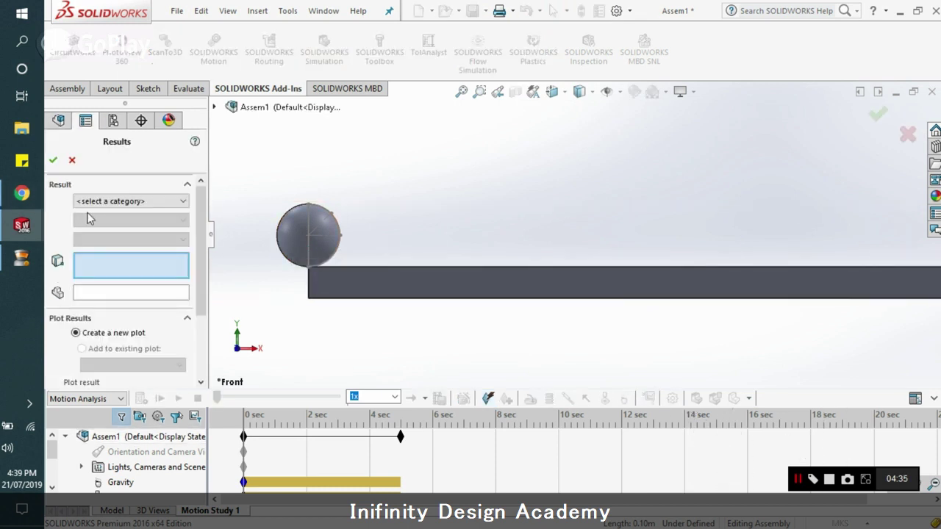
pyautogui.click(126, 205)
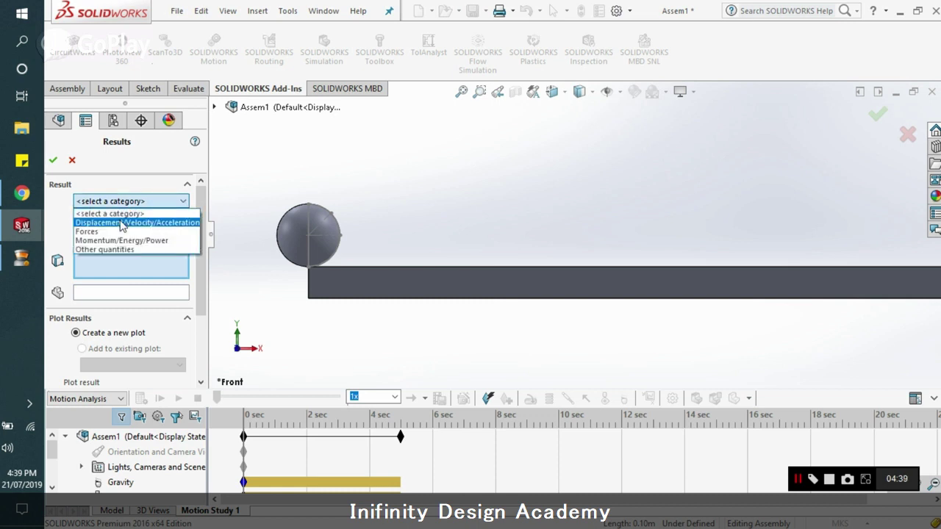
pyautogui.click(121, 222)
pyautogui.click(110, 224)
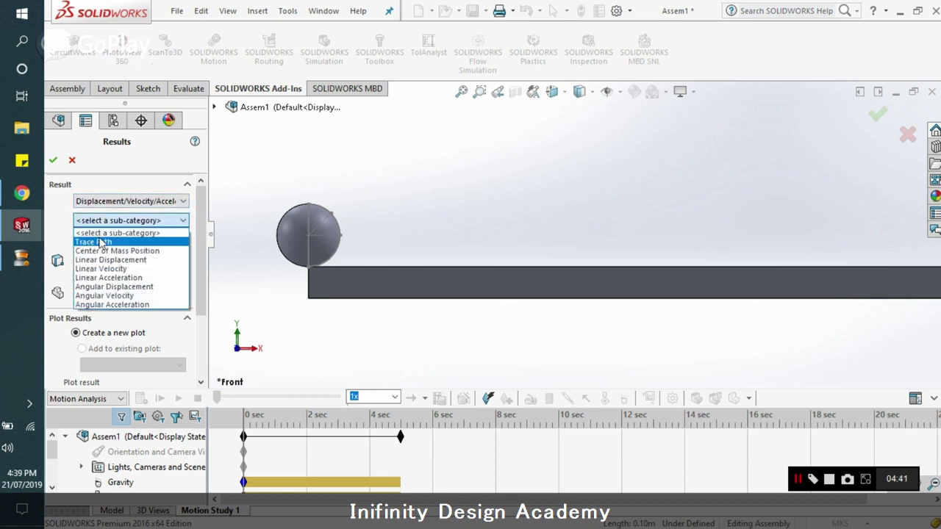
pyautogui.click(101, 242)
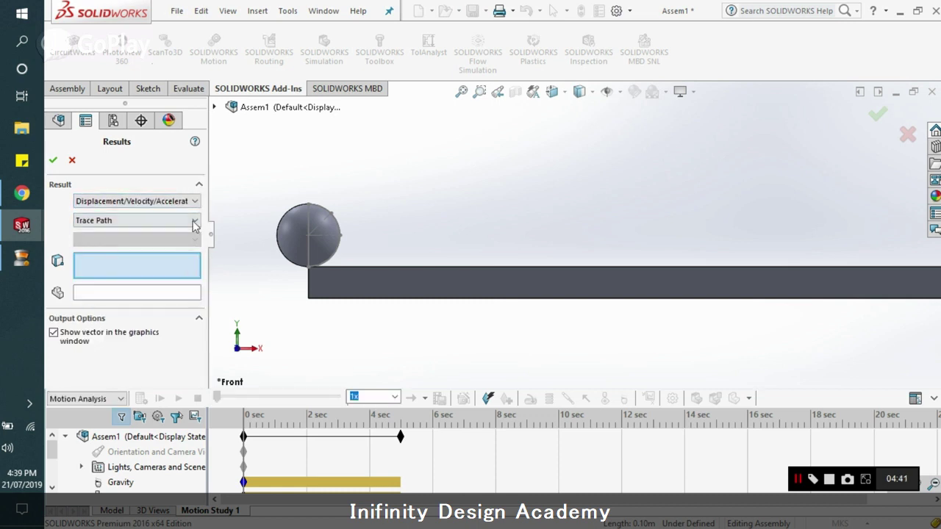
pyautogui.click(308, 235)
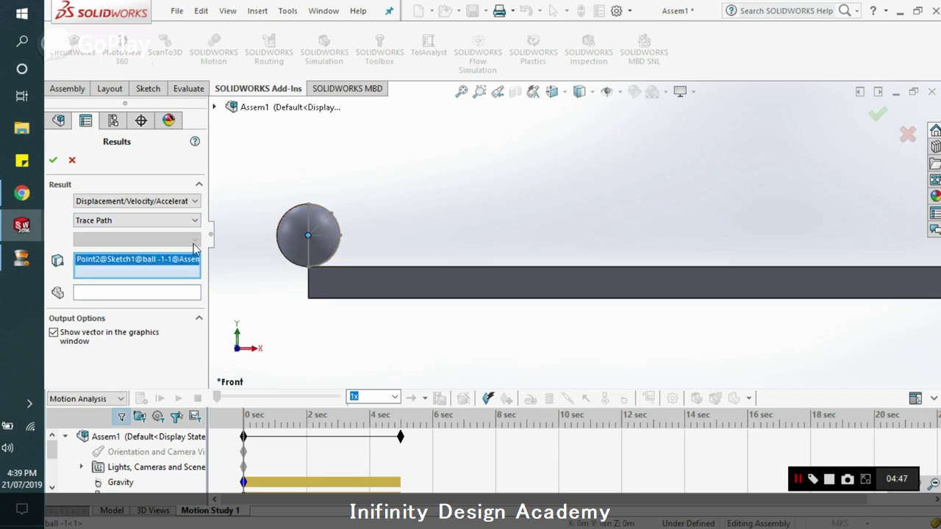
pyautogui.click(52, 161)
# Step: Collapse the FeatureManager tree from the Hide/Show Items flyout and zoom to frame the whole ground plate
pyautogui.scroll(5, 524, 306)
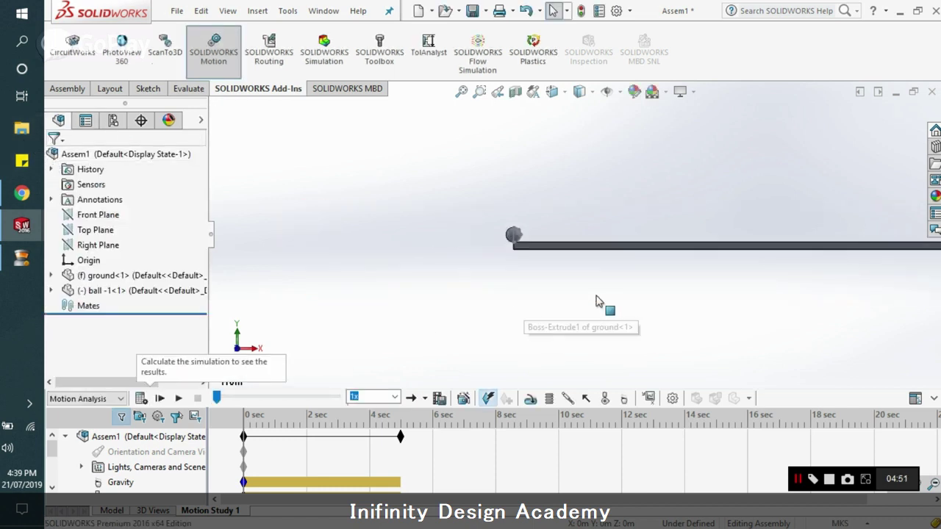
pyautogui.click(608, 91)
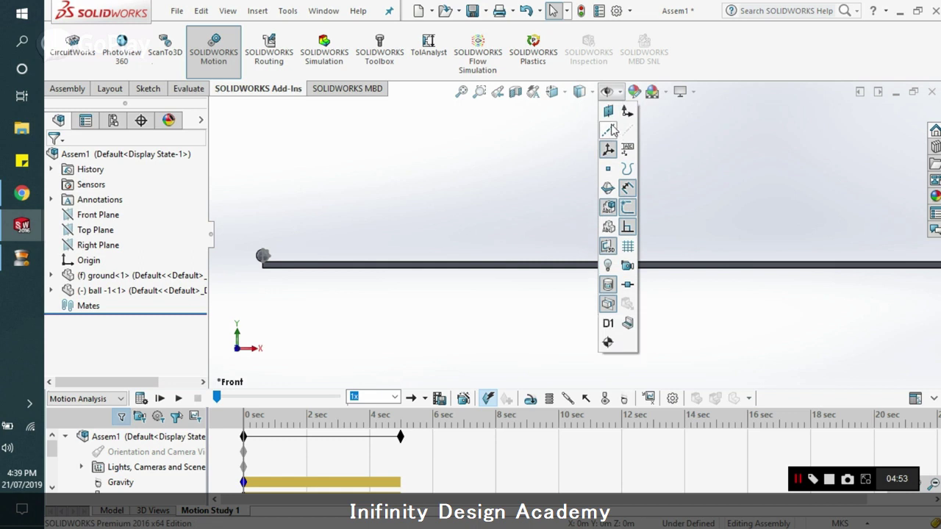
pyautogui.scroll(3, 485, 210)
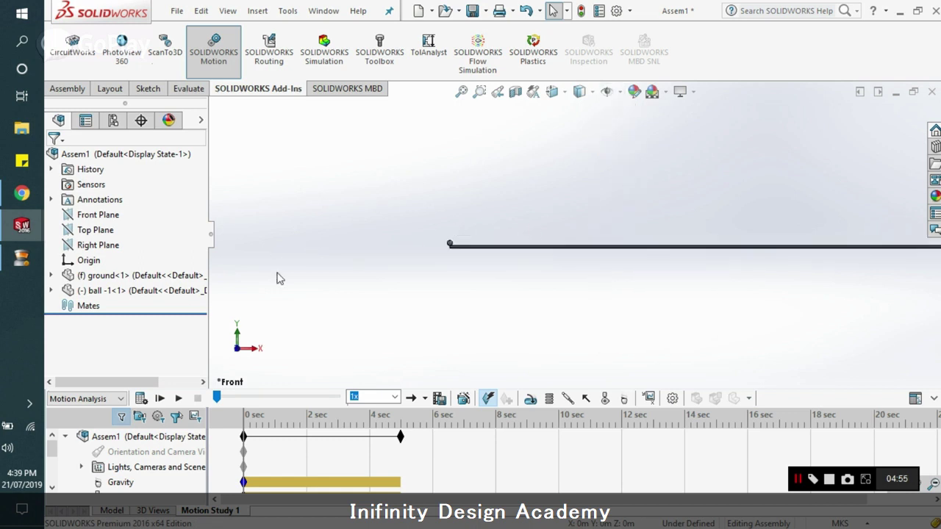
pyautogui.click(211, 232)
pyautogui.scroll(-2, 850, 157)
pyautogui.scroll(2, 492, 235)
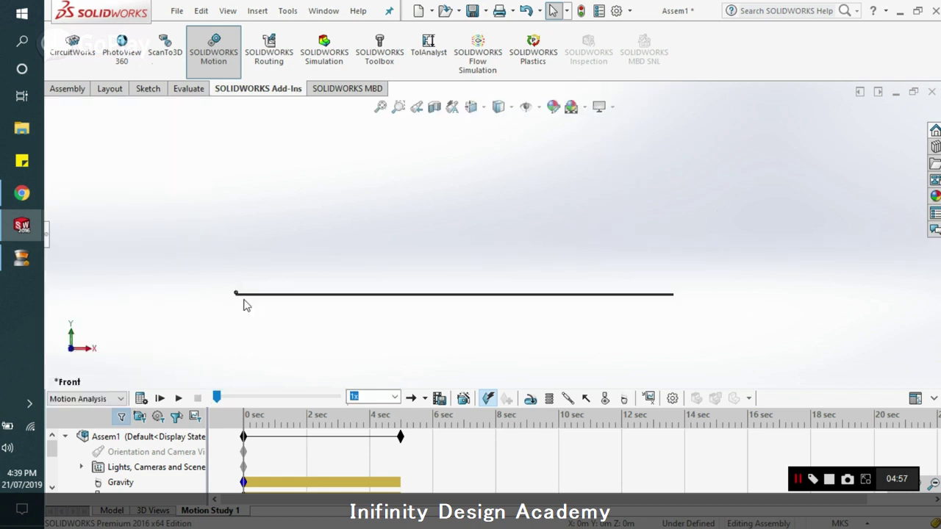
pyautogui.scroll(-2, 243, 306)
pyautogui.scroll(-2, 544, 250)
pyautogui.scroll(2, 698, 228)
pyautogui.scroll(1, 455, 187)
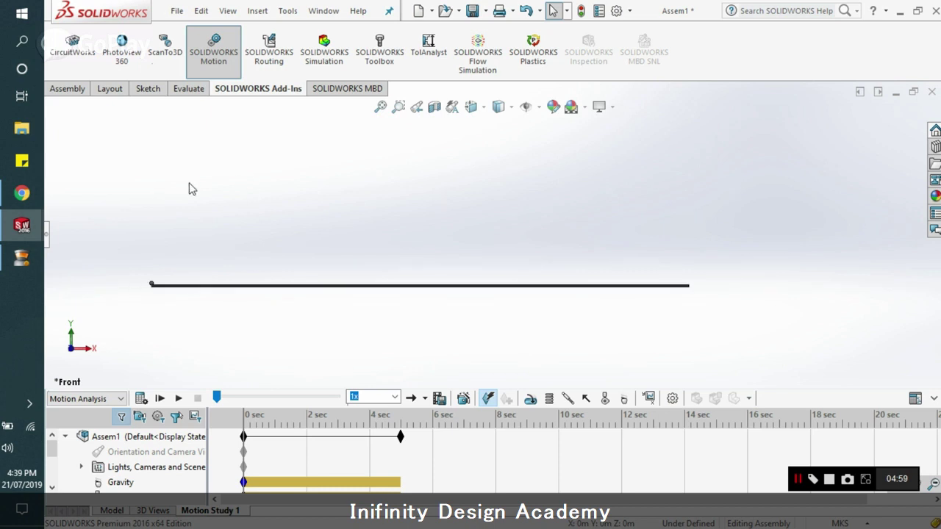
pyautogui.scroll(-1, 286, 235)
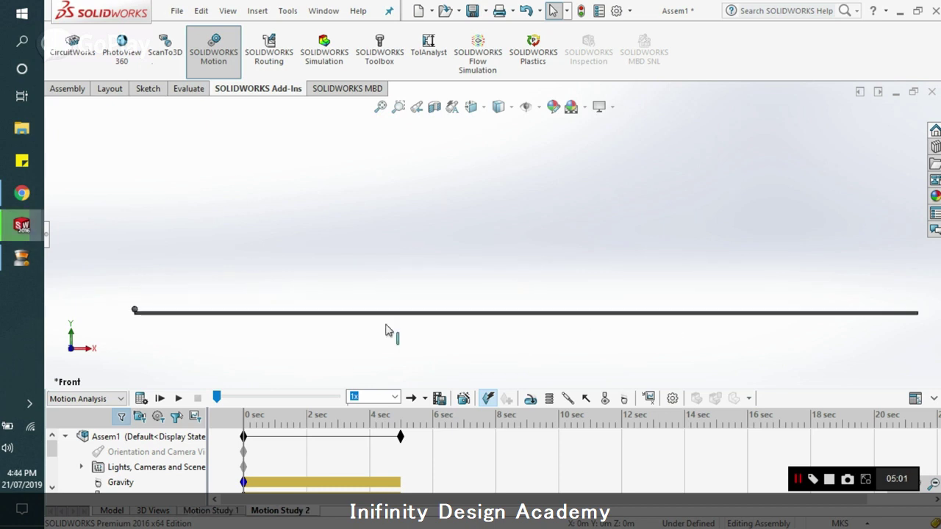
# Step: Run and stop the calculation, then drag the playhead back to 0 sec and zoom toward the ball
pyautogui.click(139, 399)
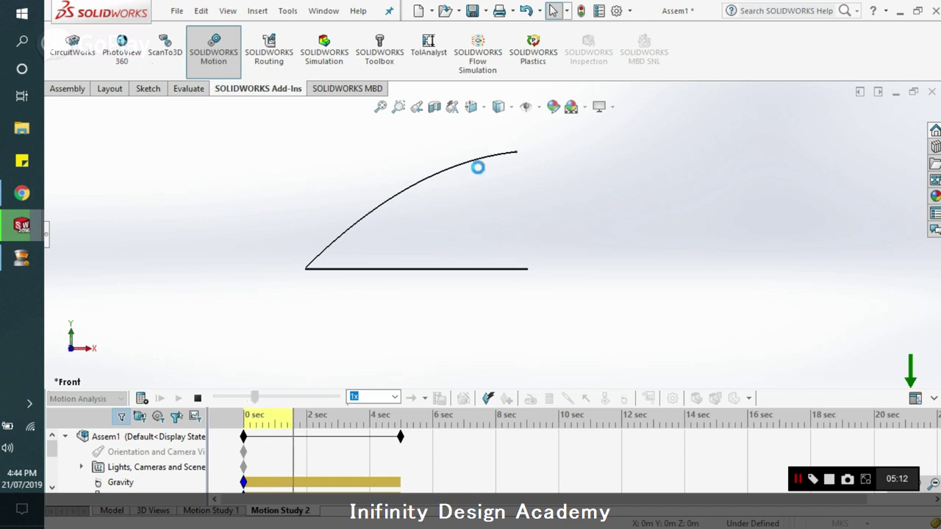
pyautogui.click(197, 398)
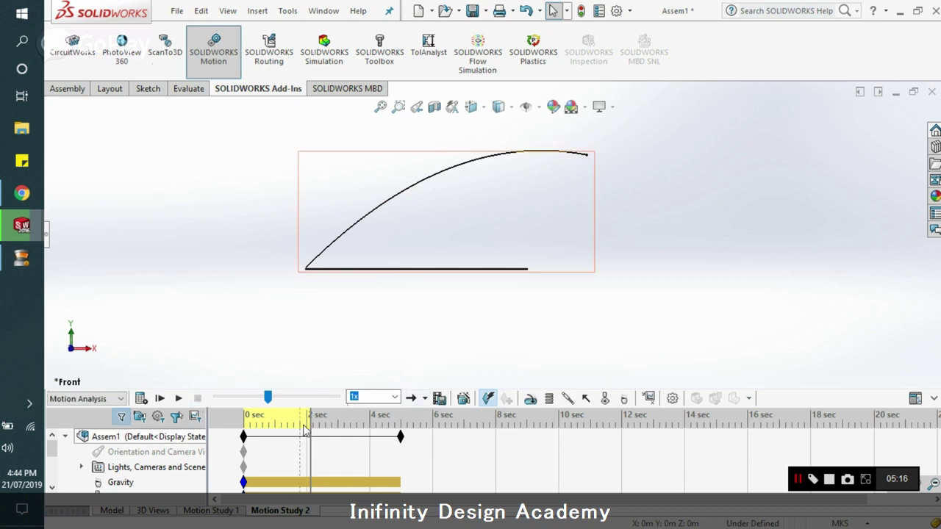
pyautogui.click(577, 278)
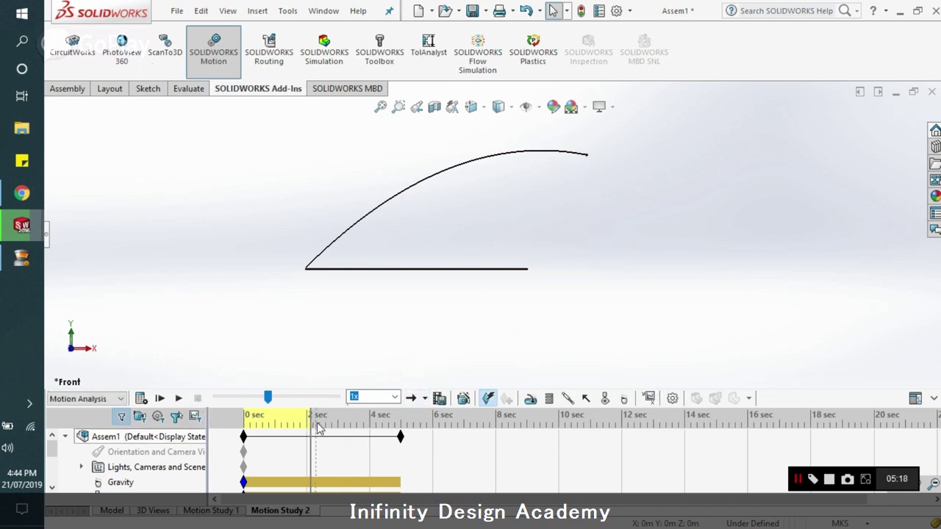
pyautogui.moveTo(314, 431); pyautogui.dragTo(245, 430)
pyautogui.scroll(-5, 336, 279)
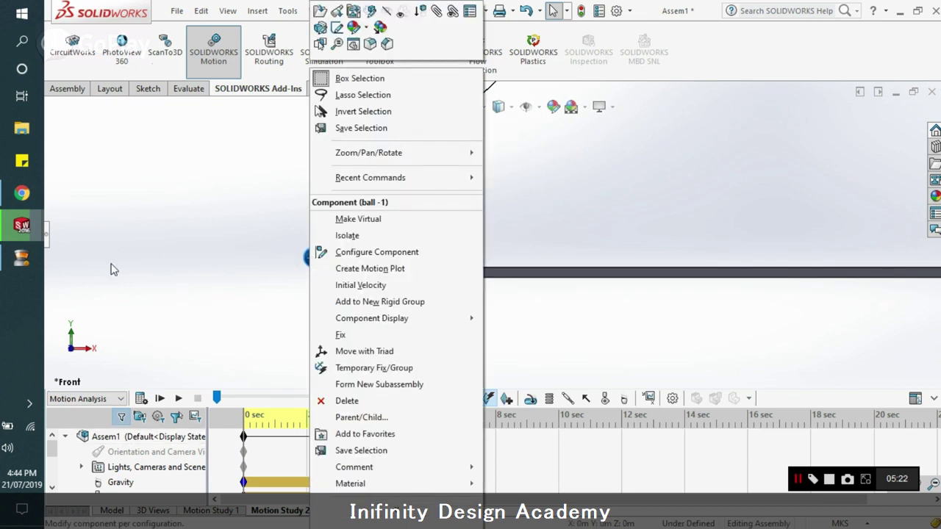
# Step: Give the ball an Initial Velocity with linear velocity 10 m/s along its launch line
pyautogui.rightClick(311, 257)
pyautogui.click(375, 285)
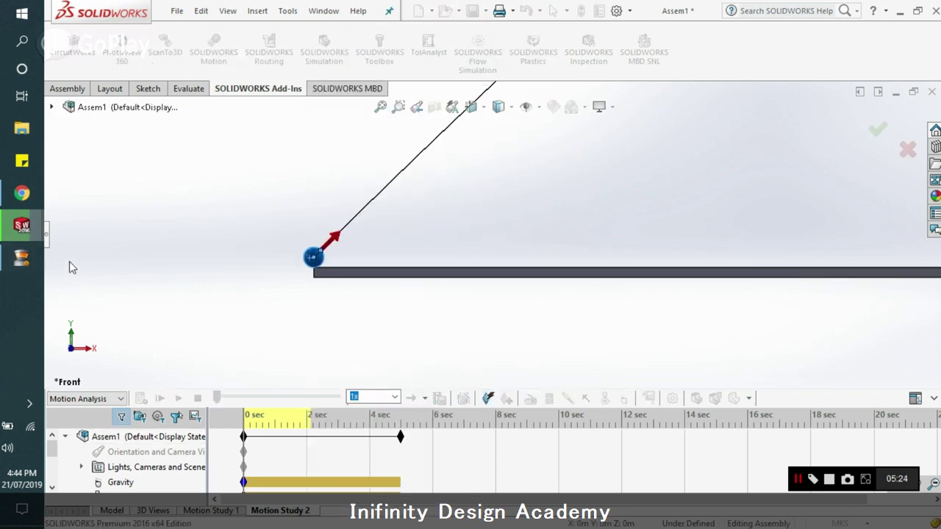
pyautogui.doubleClick(112, 239)
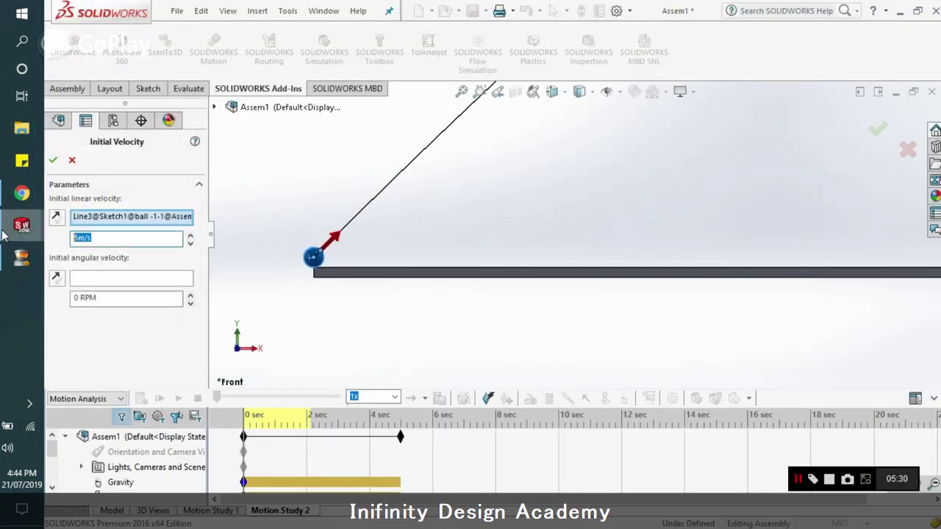
pyautogui.moveTo(4, 235)
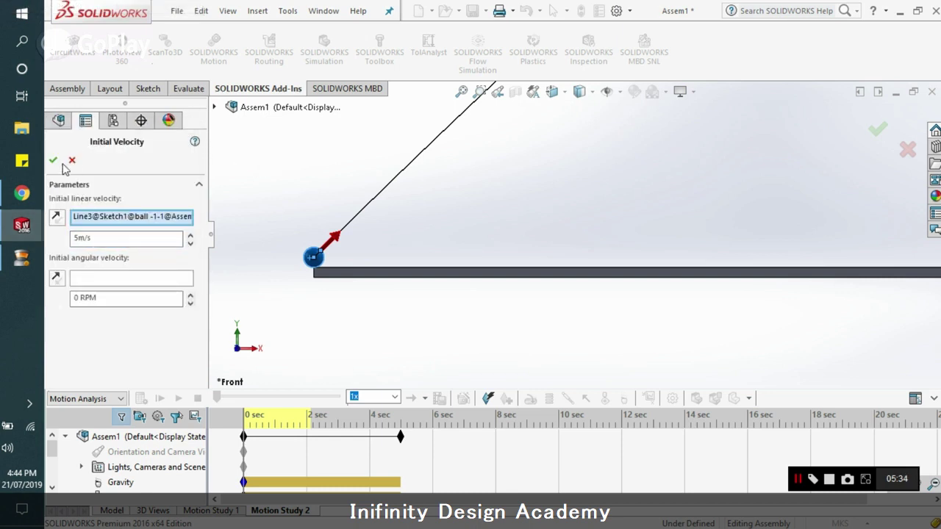
pyautogui.doubleClick(108, 238)
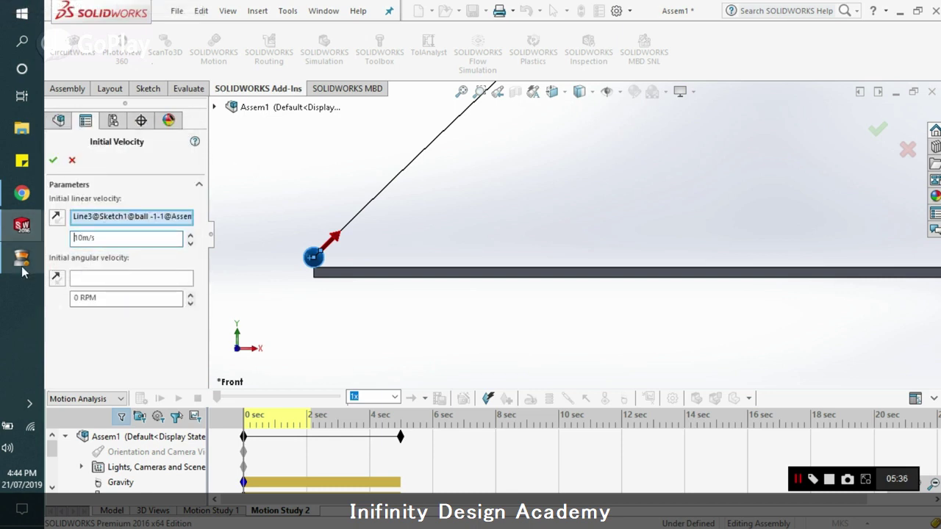
pyautogui.click(53, 159)
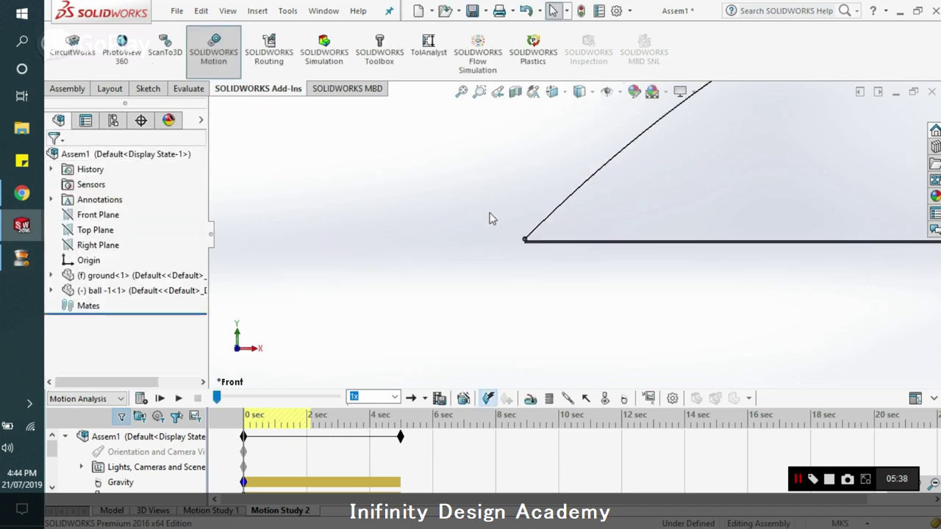
pyautogui.scroll(2, 491, 217)
pyautogui.scroll(-2, 580, 199)
pyautogui.scroll(2, 330, 120)
pyautogui.scroll(-2, 447, 150)
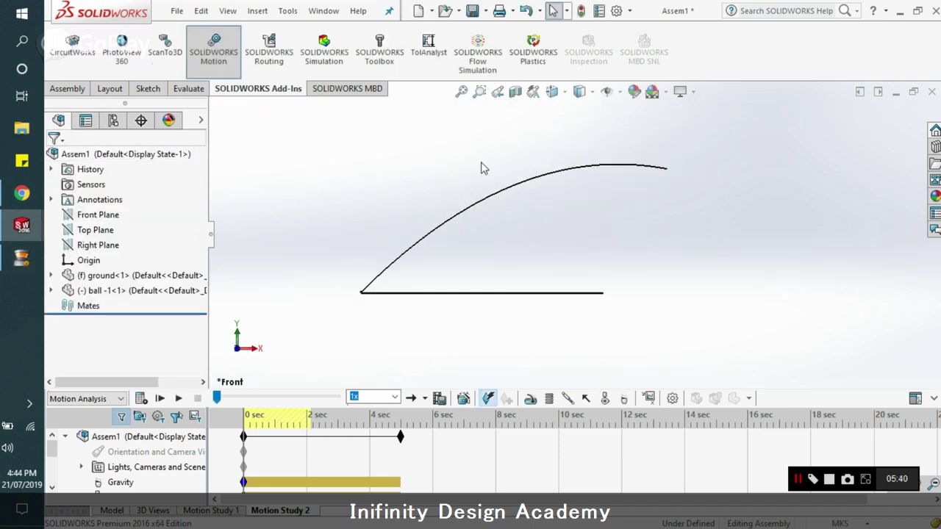
# Step: Recalculate Motion Study 2, collapsing and restoring the FeatureManager tree while it runs
pyautogui.click(140, 398)
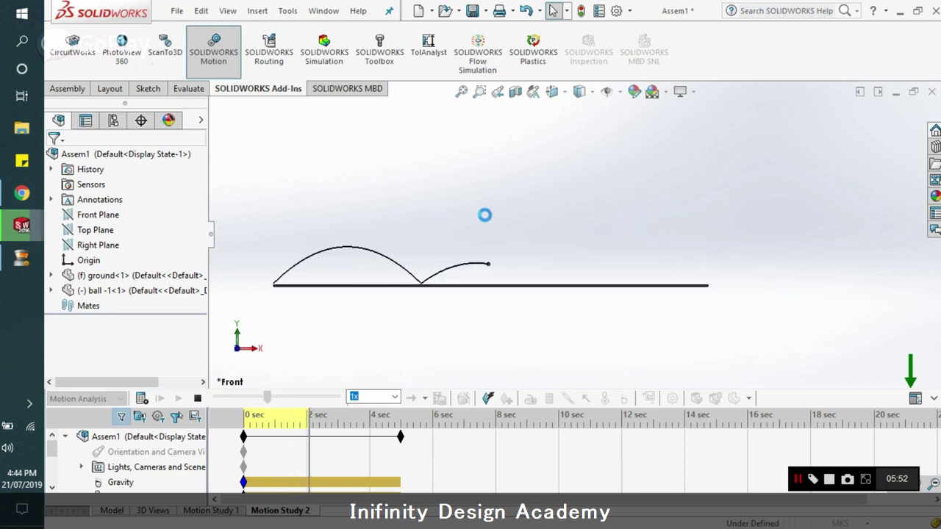
pyautogui.click(210, 234)
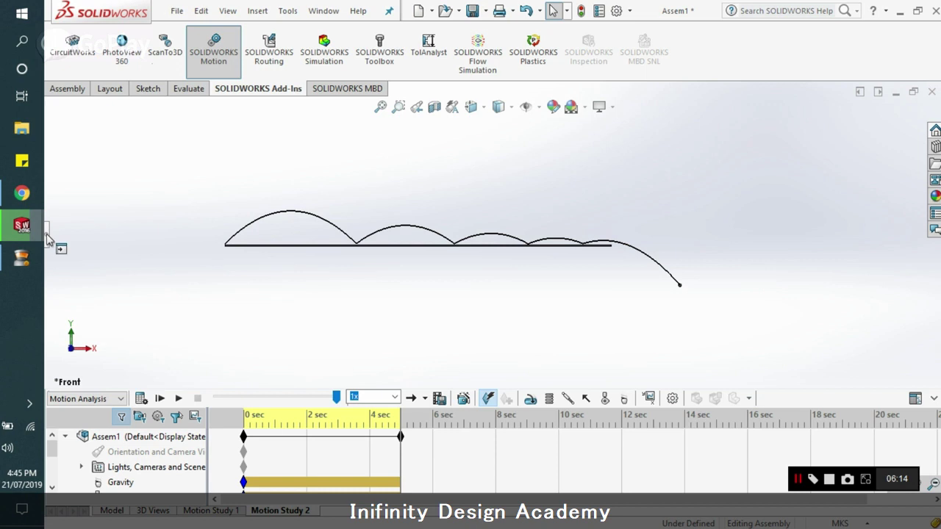
pyautogui.click(47, 235)
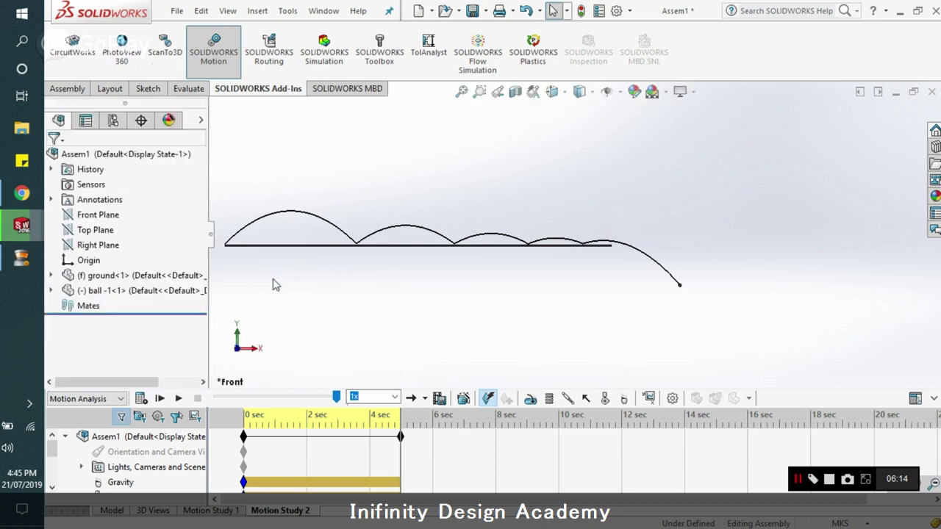
# Step: Create Plot5 of the ball's Center of Mass Position Y Component versus time and move it to the view centre
pyautogui.click(649, 399)
pyautogui.click(136, 202)
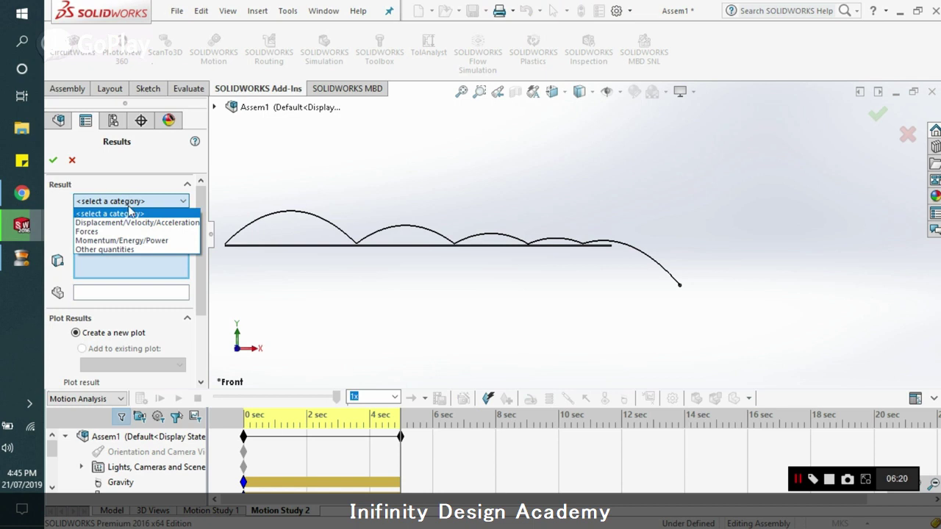
pyautogui.click(124, 223)
pyautogui.click(150, 219)
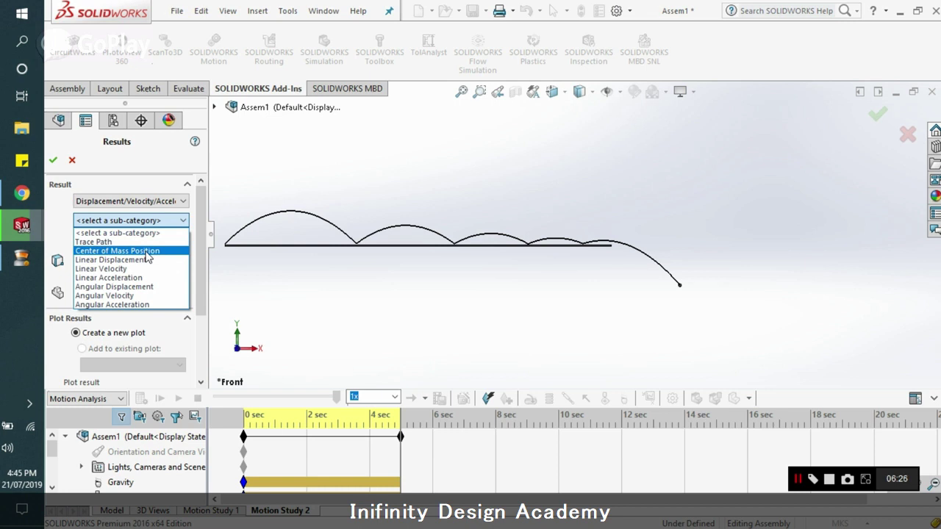
pyautogui.click(145, 252)
pyautogui.click(143, 240)
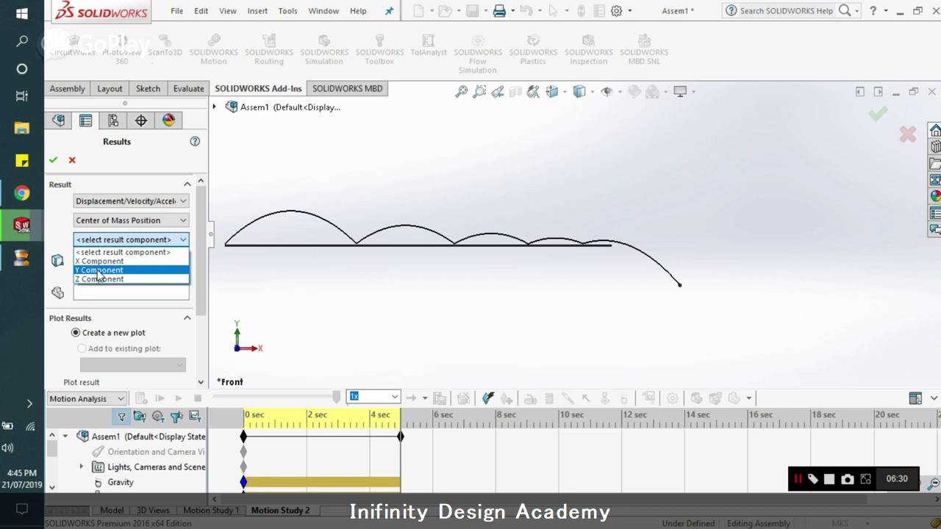
pyautogui.click(98, 271)
pyautogui.moveTo(197, 280); pyautogui.dragTo(259, 352)
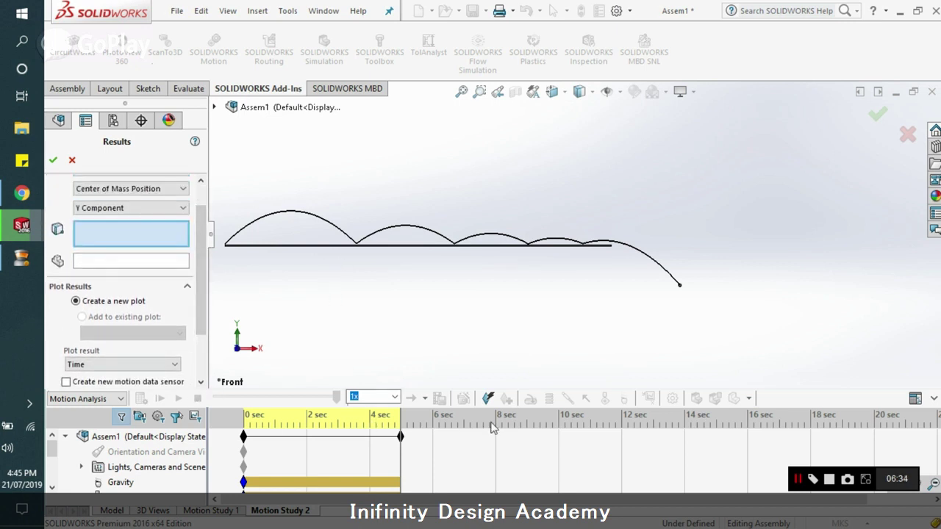
pyautogui.scroll(-6, 698, 274)
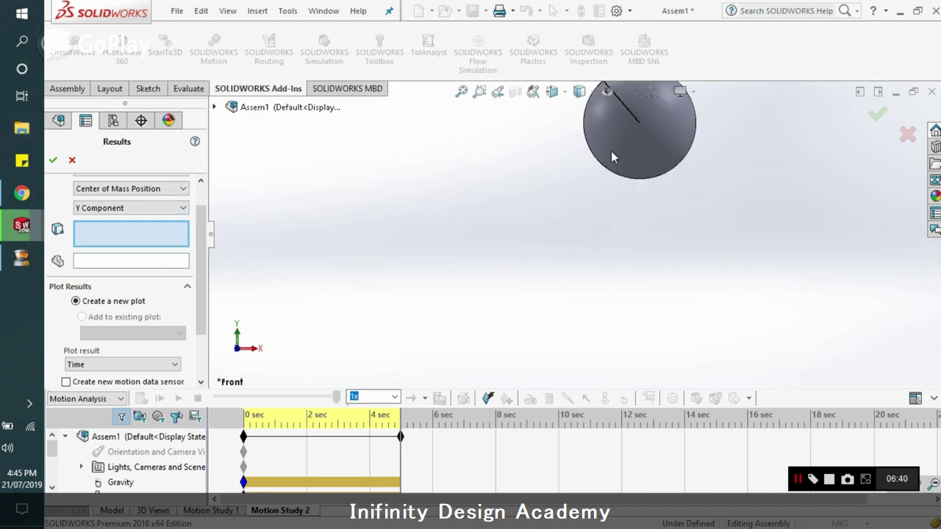
pyautogui.click(604, 194)
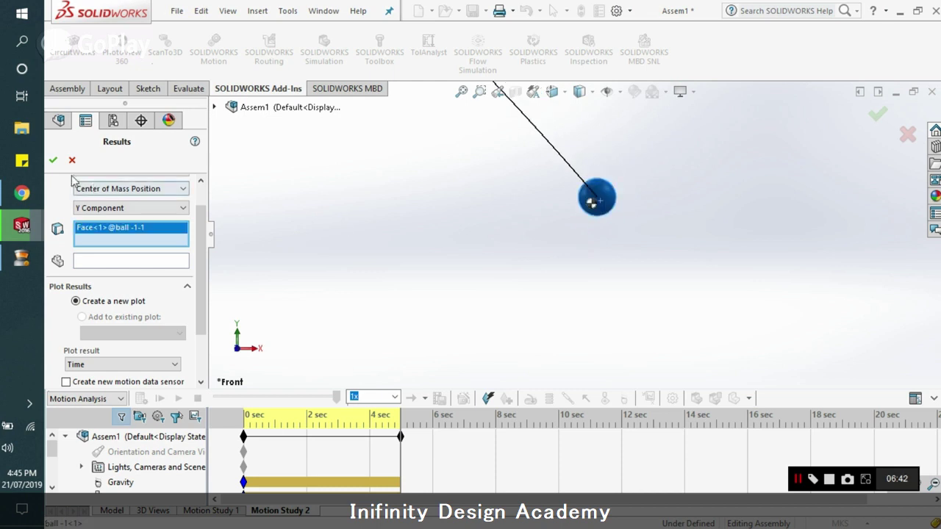
pyautogui.click(53, 160)
pyautogui.moveTo(564, 245); pyautogui.dragTo(335, 222)
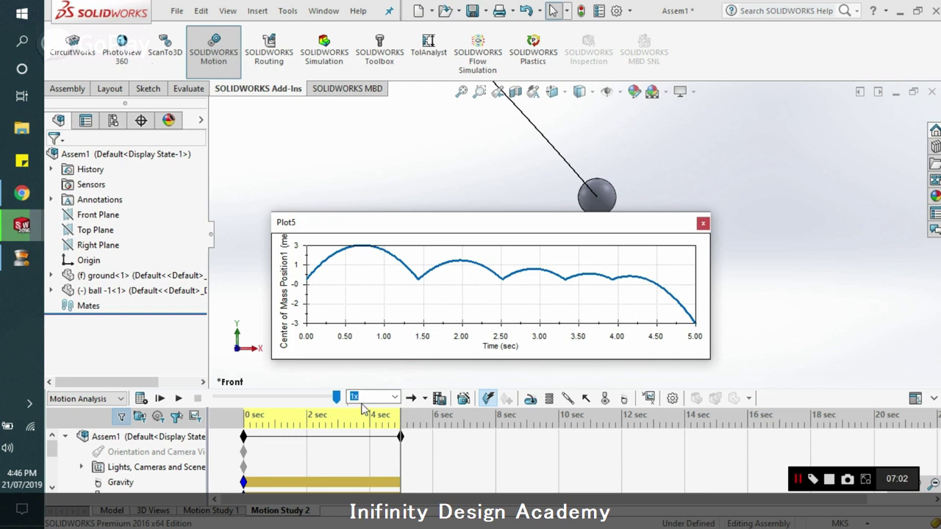
# Step: Export Plot5's data as CSV file 'ball -1-1' on the Desktop, overwriting the existing file
pyautogui.rightClick(380, 299)
pyautogui.click(405, 396)
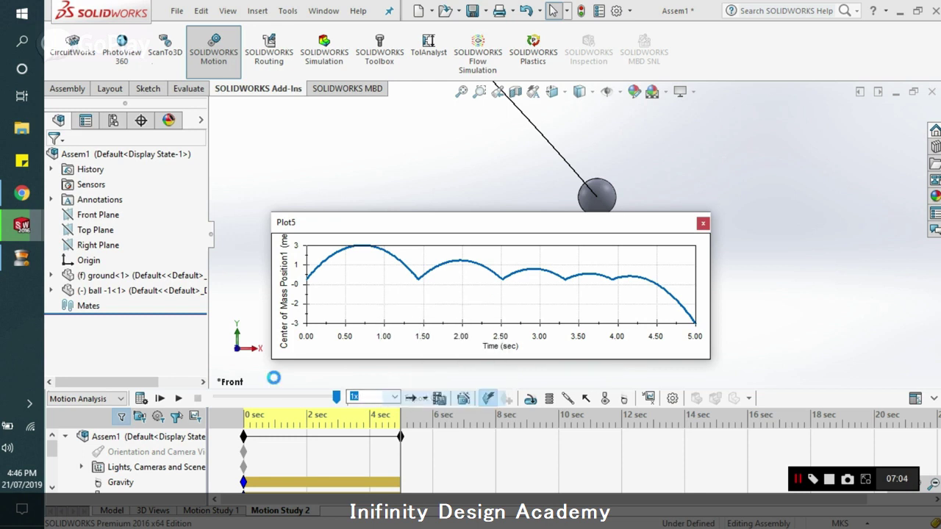
pyautogui.click(618, 396)
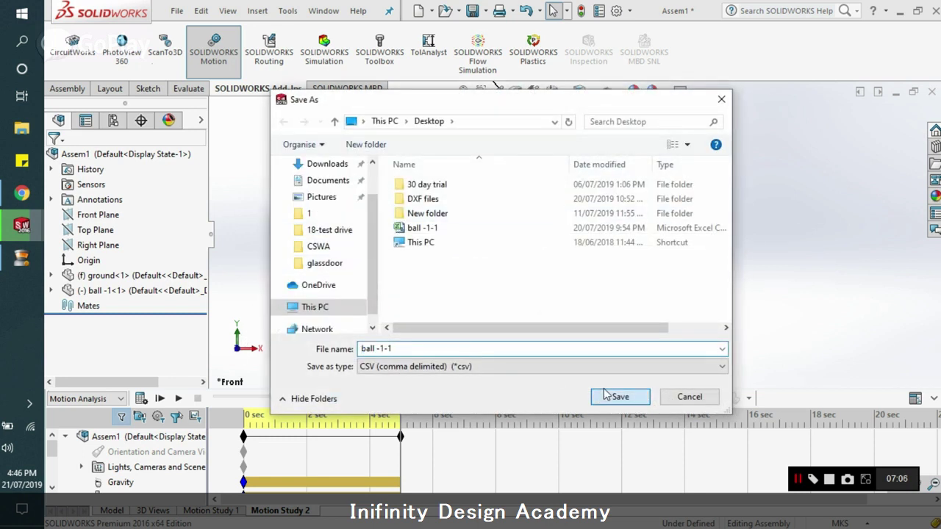
pyautogui.click(521, 276)
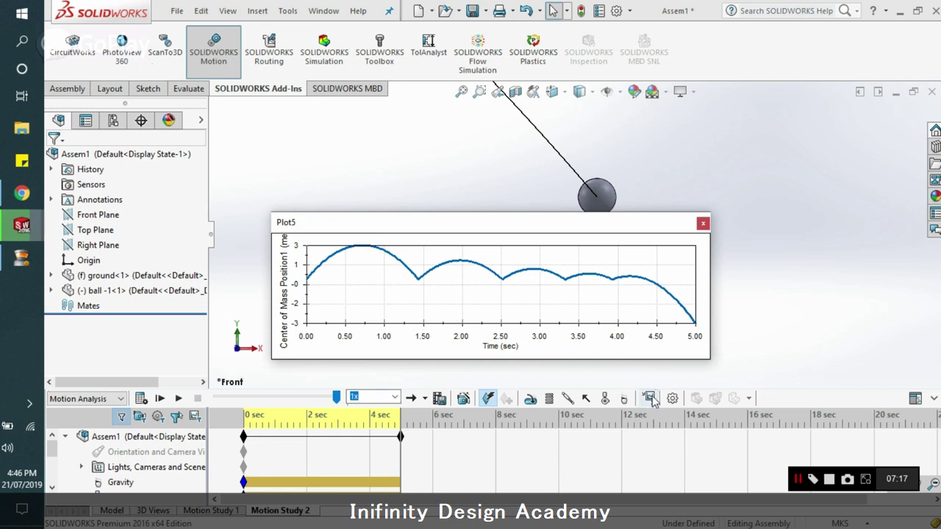
pyautogui.click(425, 402)
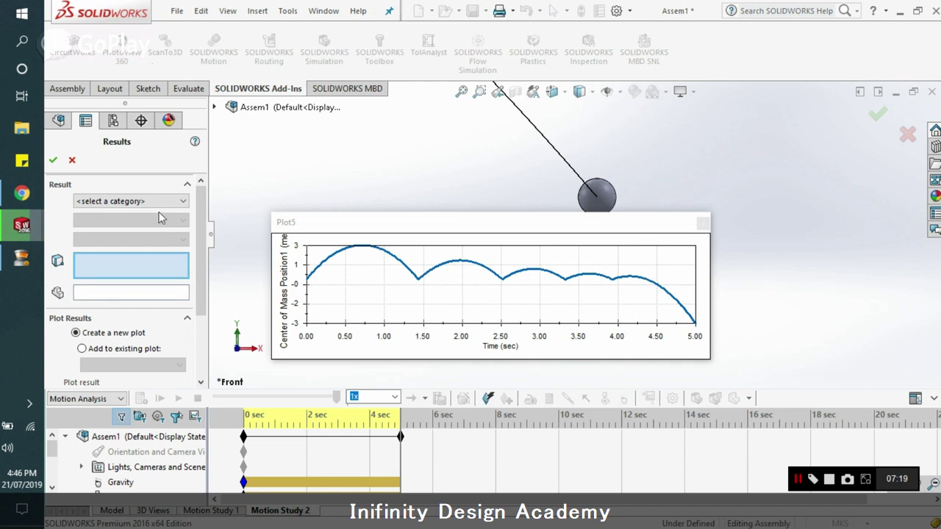
pyautogui.click(173, 203)
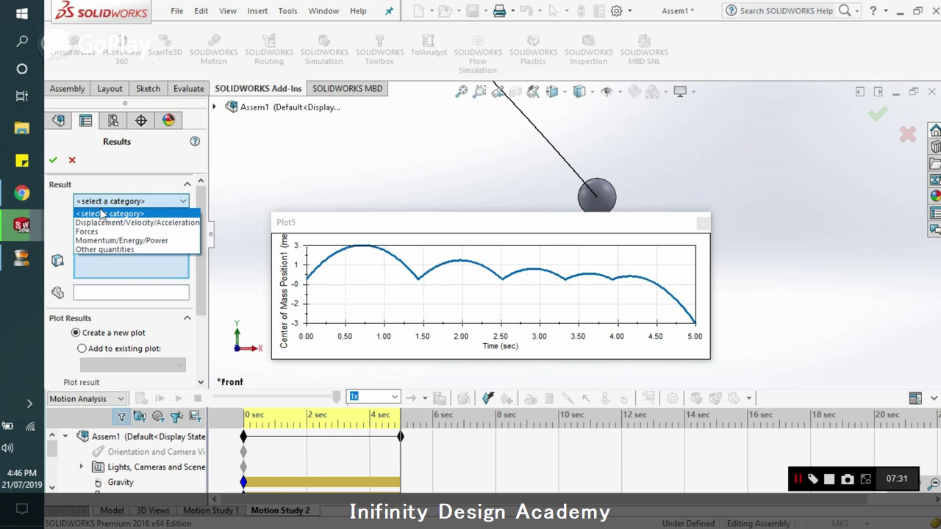
pyautogui.click(101, 170)
pyautogui.click(72, 159)
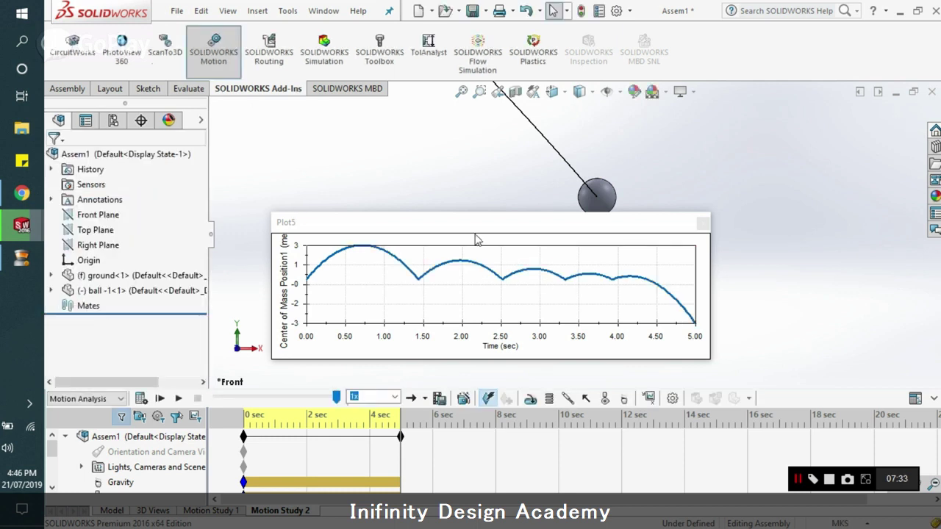
# Step: Close the Plot5 window, zoom to frame the full bouncing trace, and collapse the FeatureManager tree
pyautogui.click(703, 222)
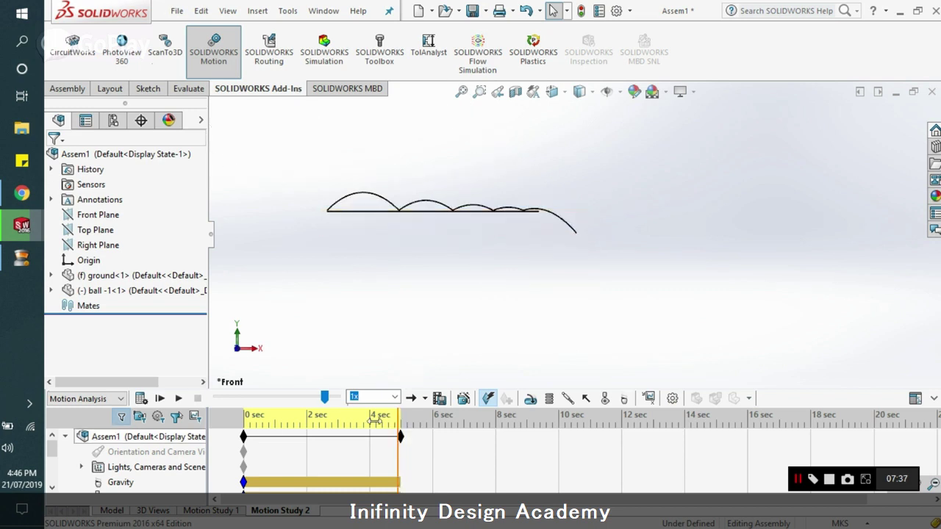
pyautogui.scroll(5, 383, 204)
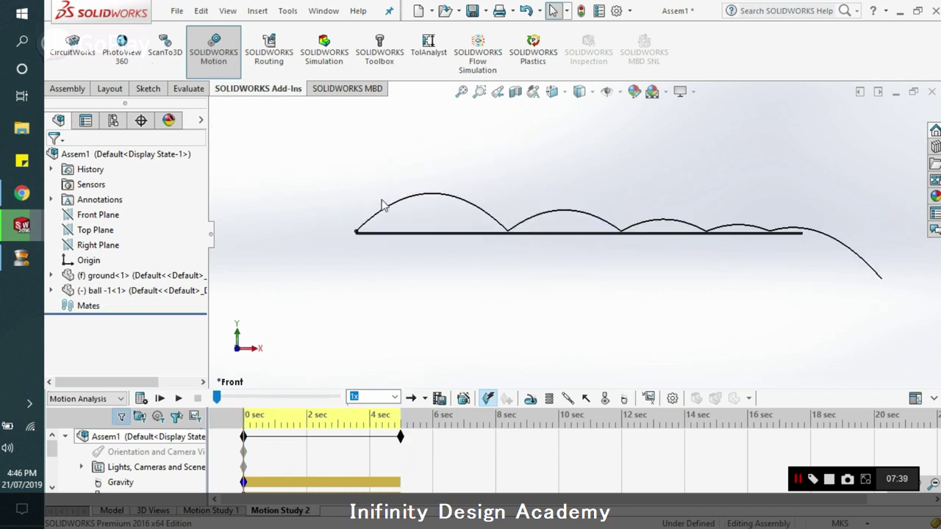
pyautogui.scroll(5, 453, 280)
pyautogui.scroll(-5, 791, 245)
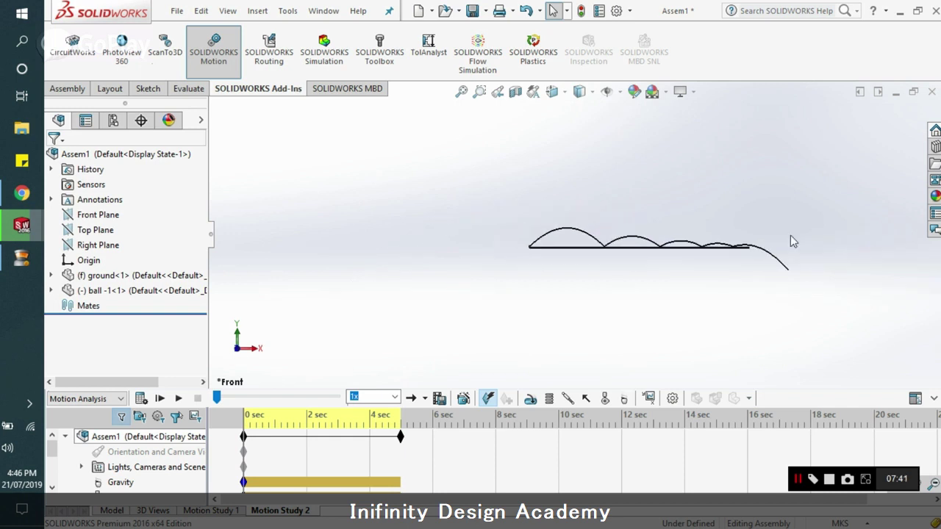
pyautogui.scroll(-5, 677, 248)
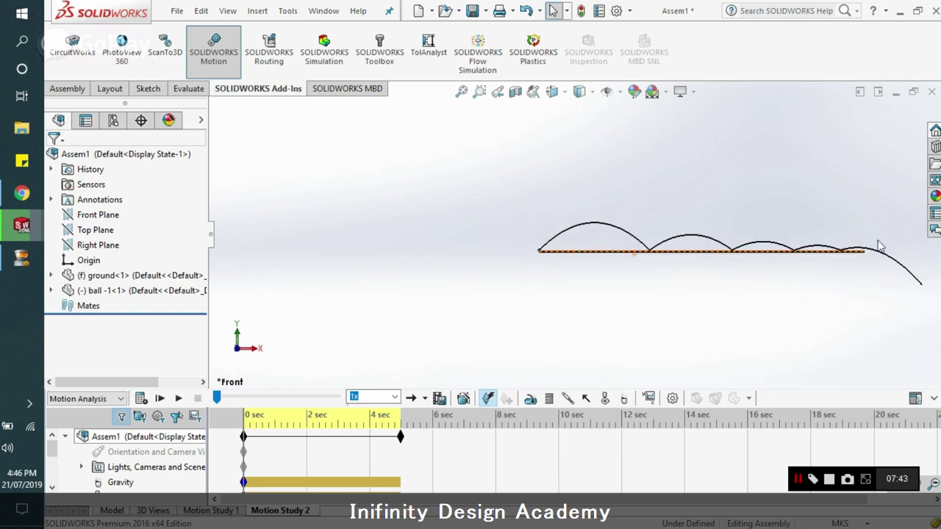
pyautogui.scroll(3, 877, 245)
pyautogui.click(211, 235)
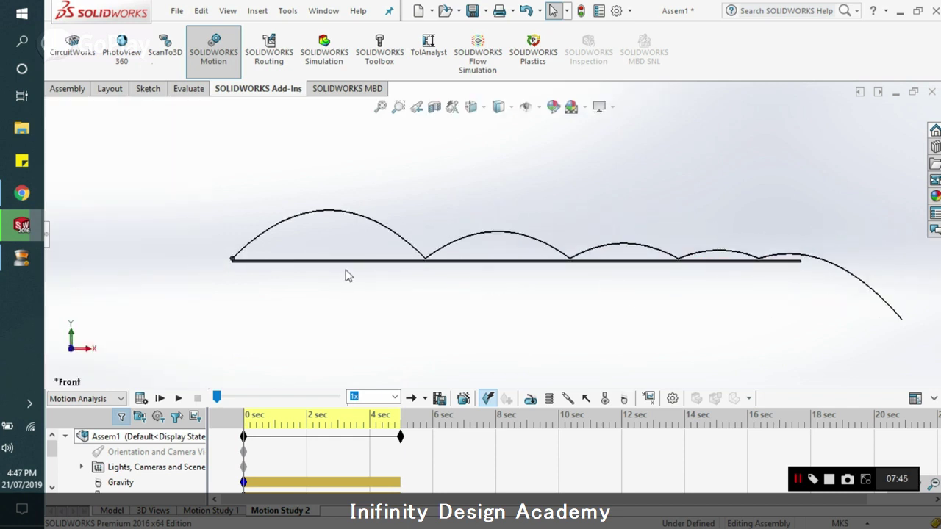